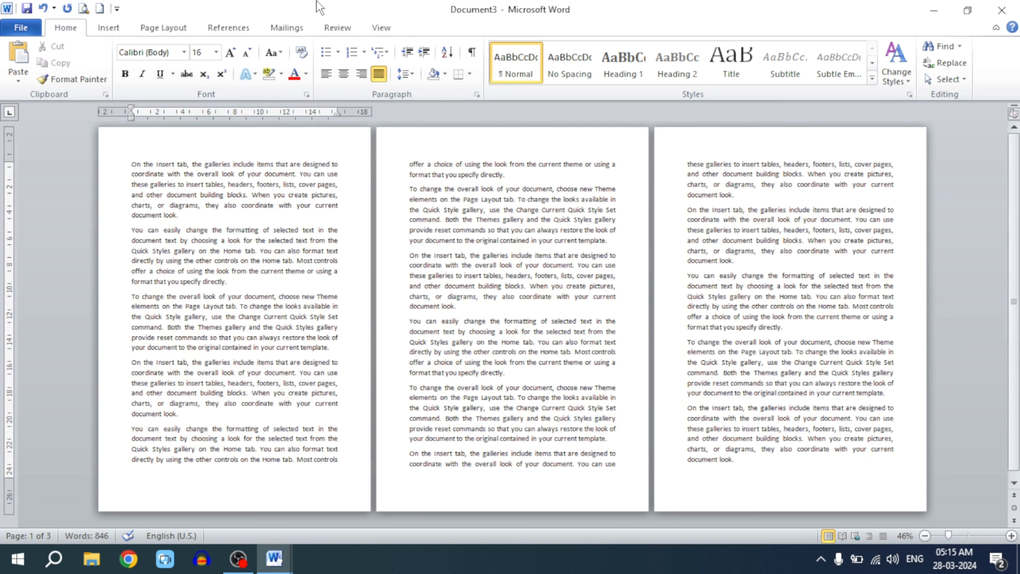
Open the page border settings and choose the thin double-line style for a box border.
click(166, 27)
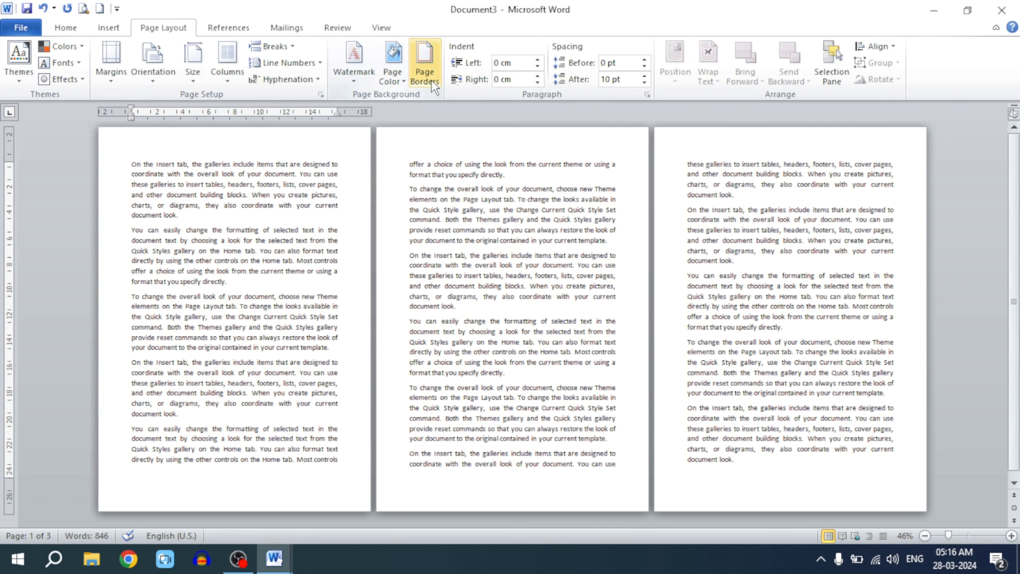
click(425, 58)
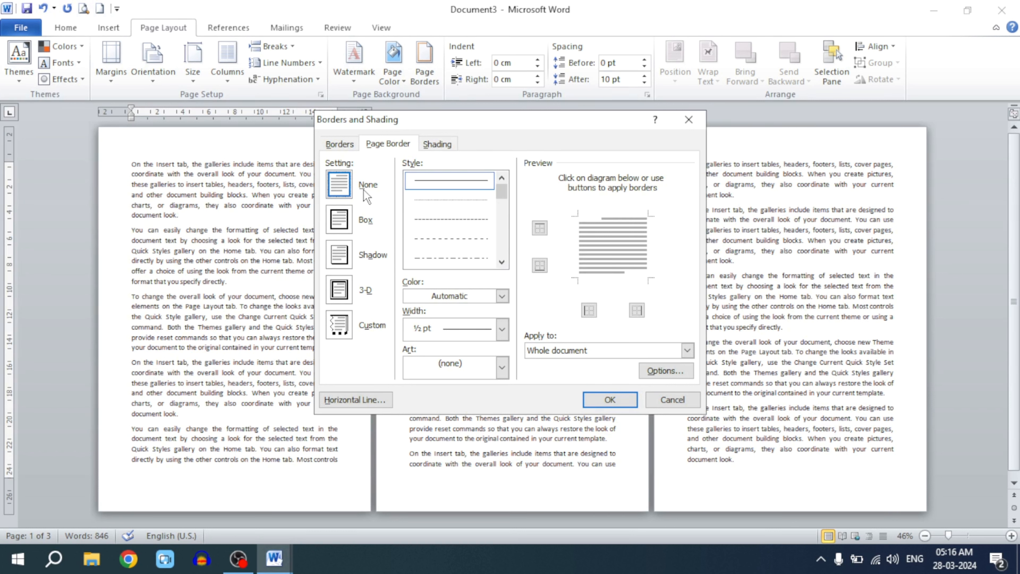
click(502, 264)
click(503, 264)
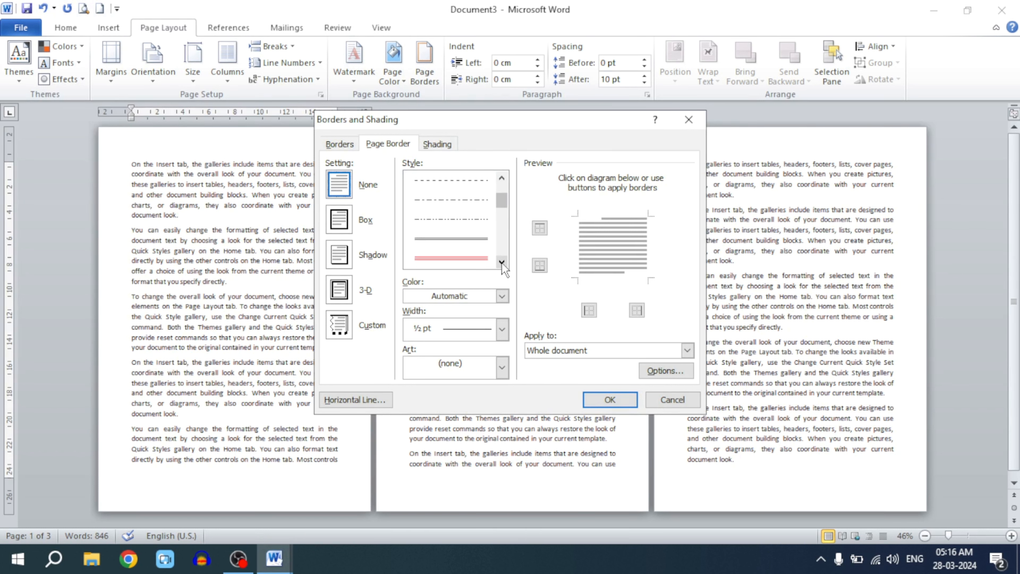
click(502, 263)
click(503, 263)
click(502, 263)
click(502, 264)
click(502, 263)
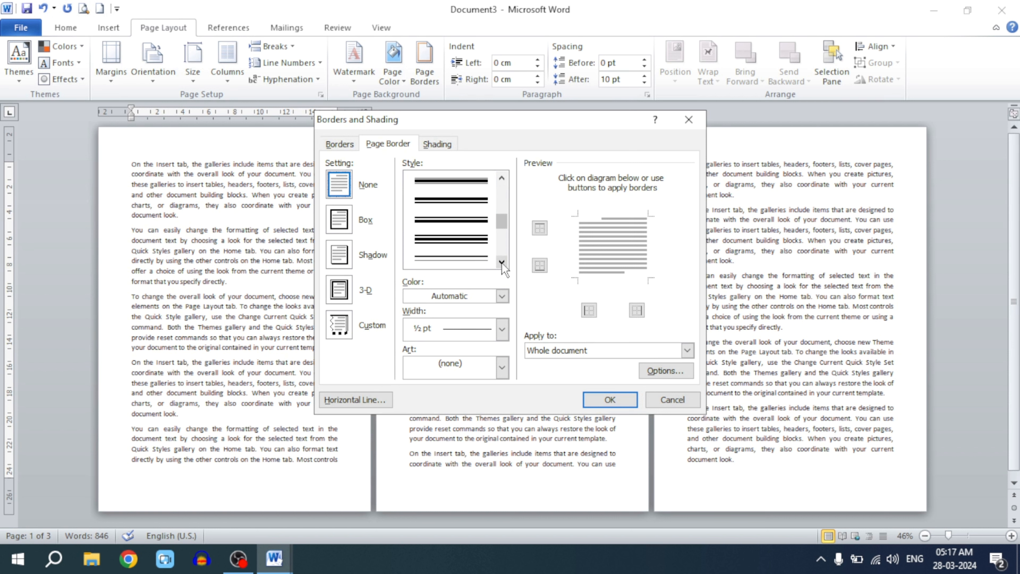
click(441, 205)
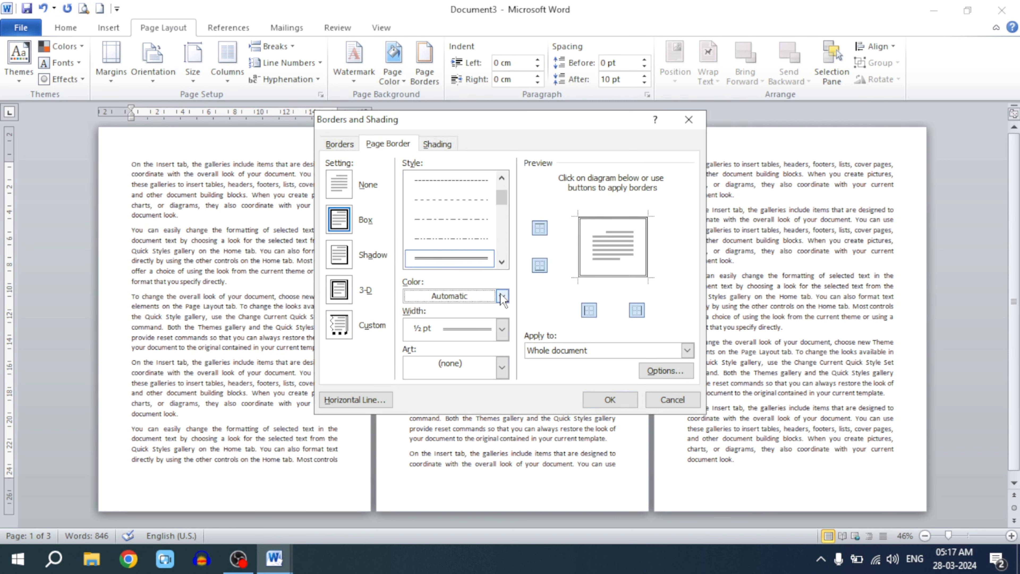
Set the page border's color to red and its width to ½ pt.
click(502, 296)
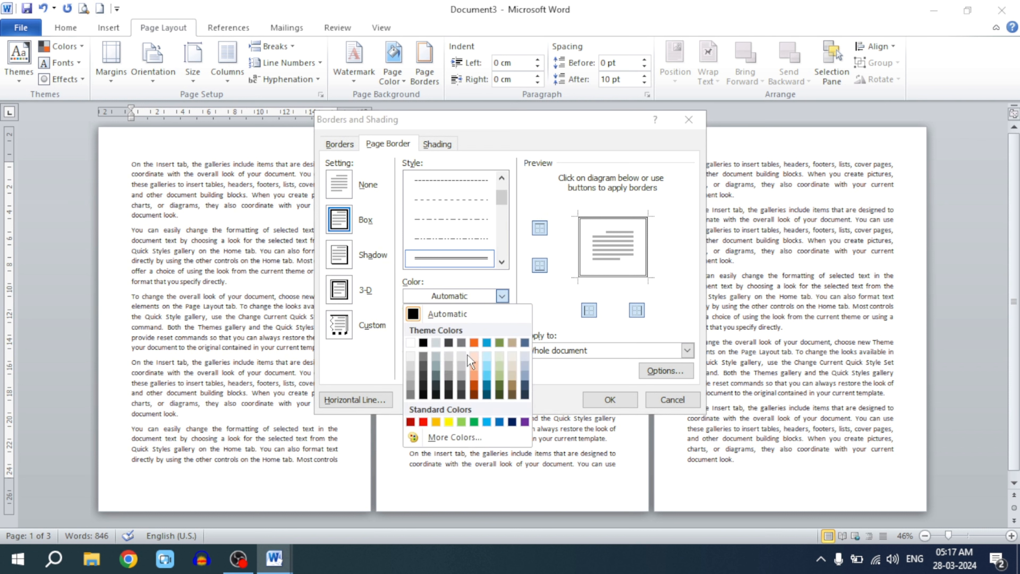
click(423, 422)
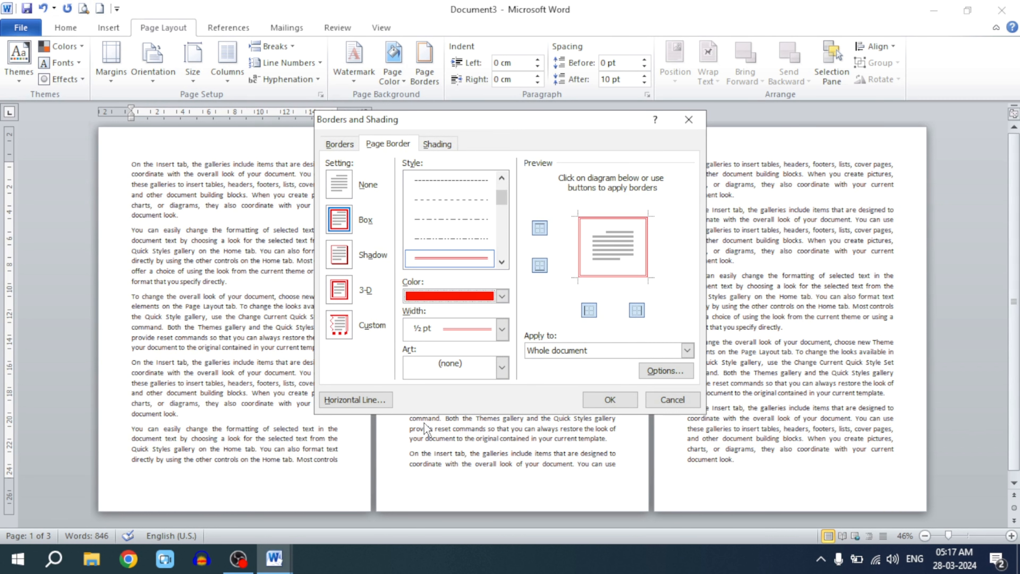
click(502, 329)
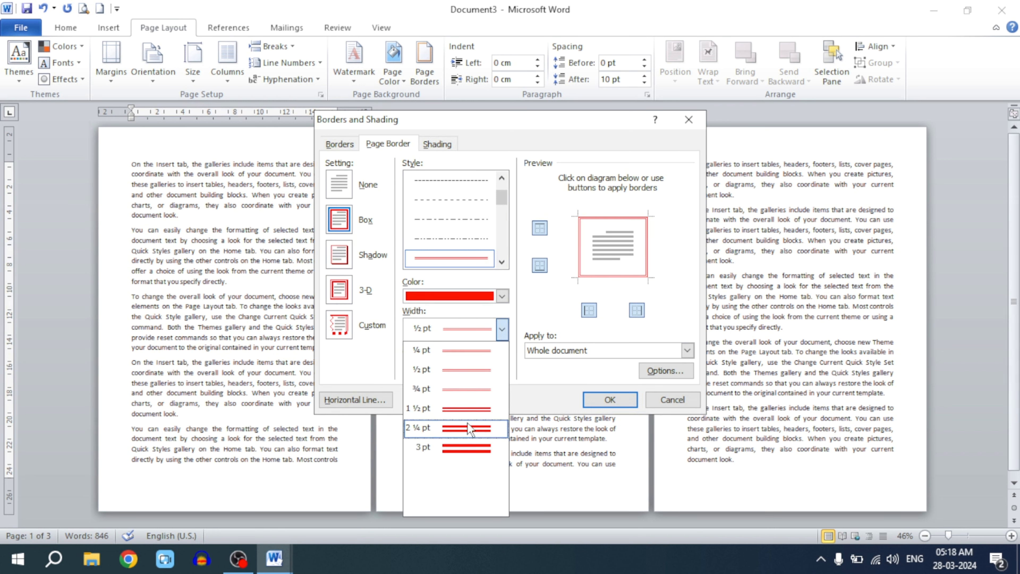
click(460, 371)
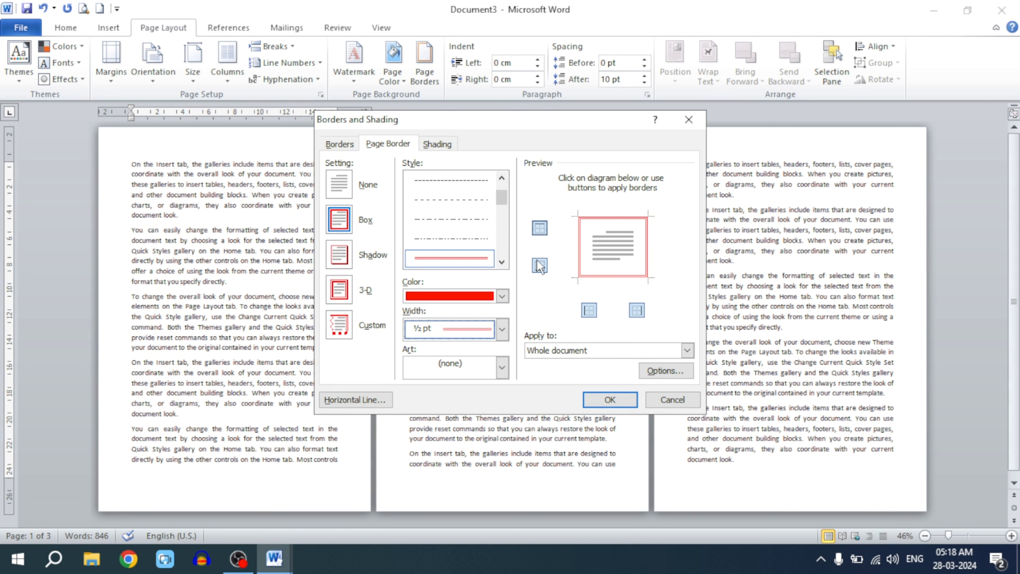
Toggle the page border's top and bottom edges off and back on, and apply the border to the whole document.
click(541, 229)
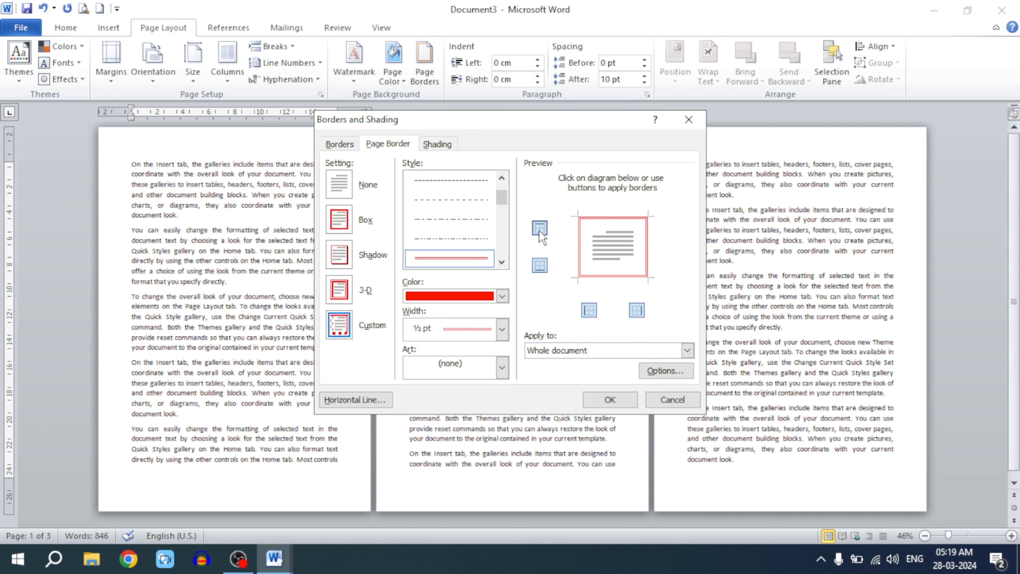
click(540, 230)
click(541, 267)
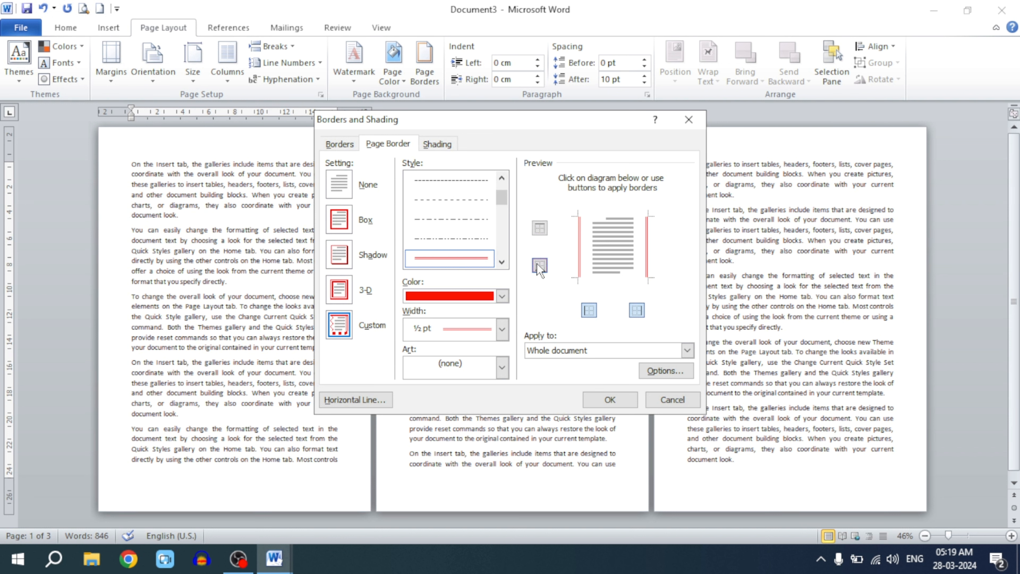
click(541, 229)
click(541, 266)
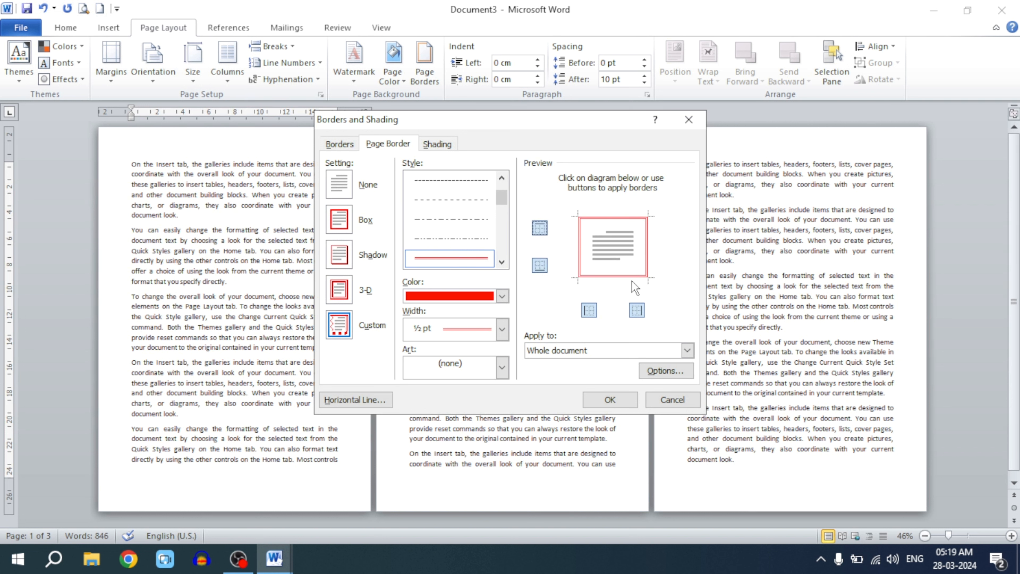
click(614, 403)
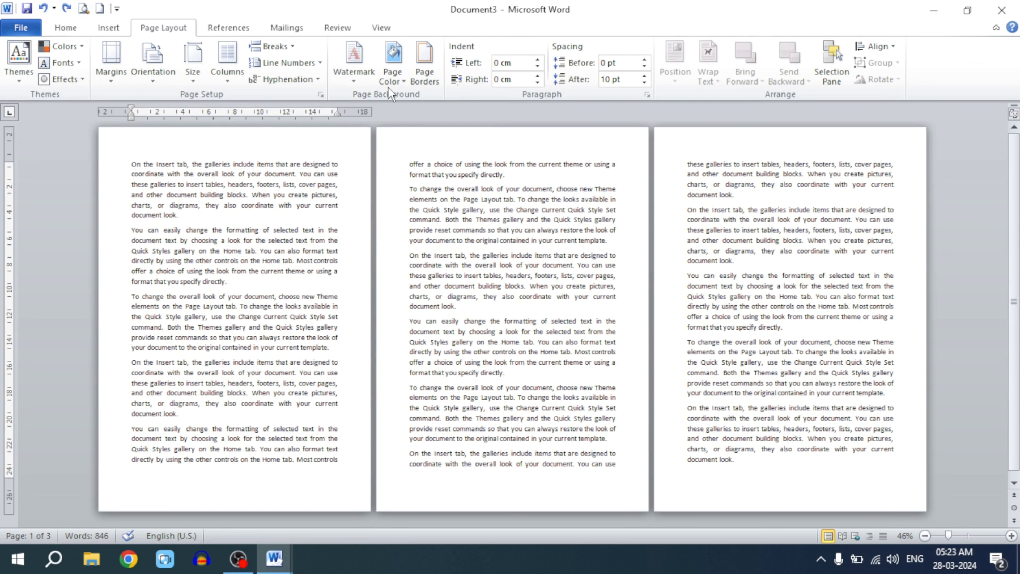
Apply a red apple art page border with the scope set to This section.
click(424, 64)
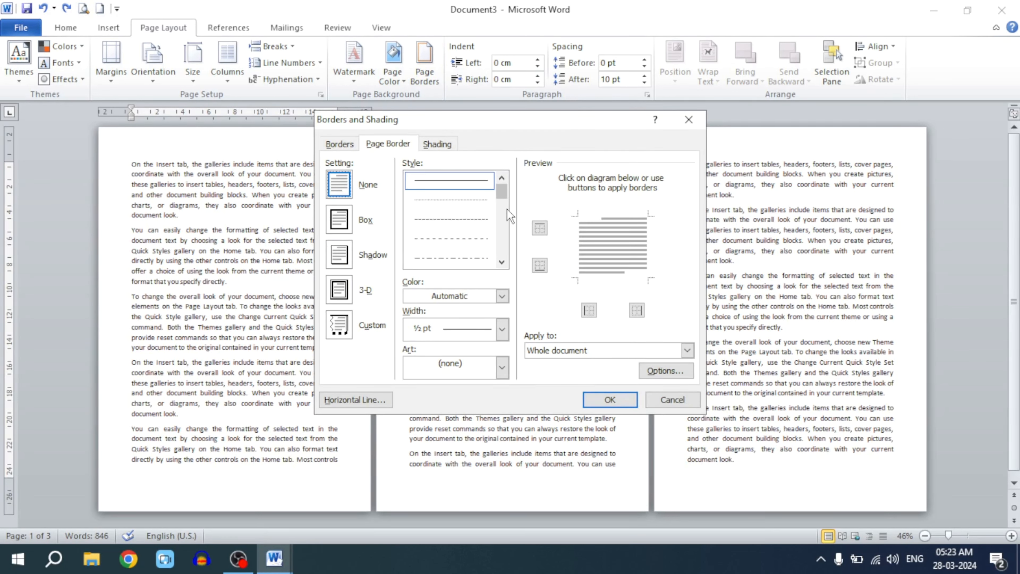
click(503, 372)
click(463, 410)
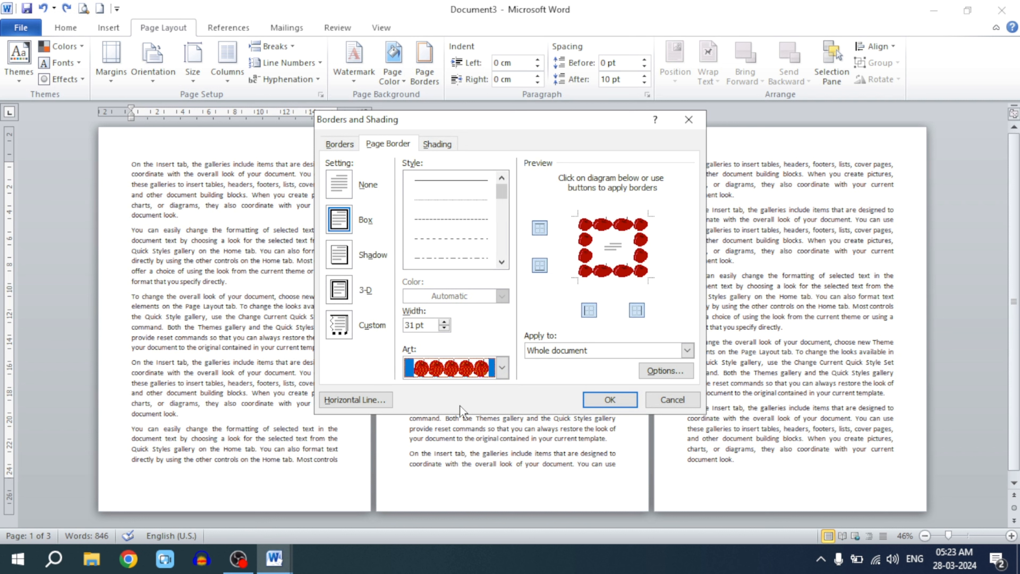
key(Tab)
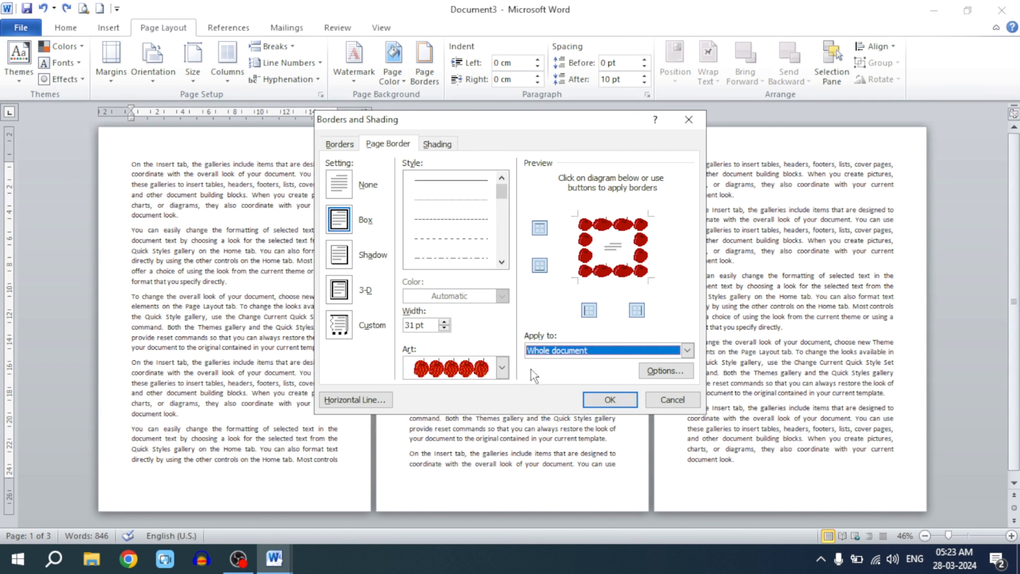
click(688, 351)
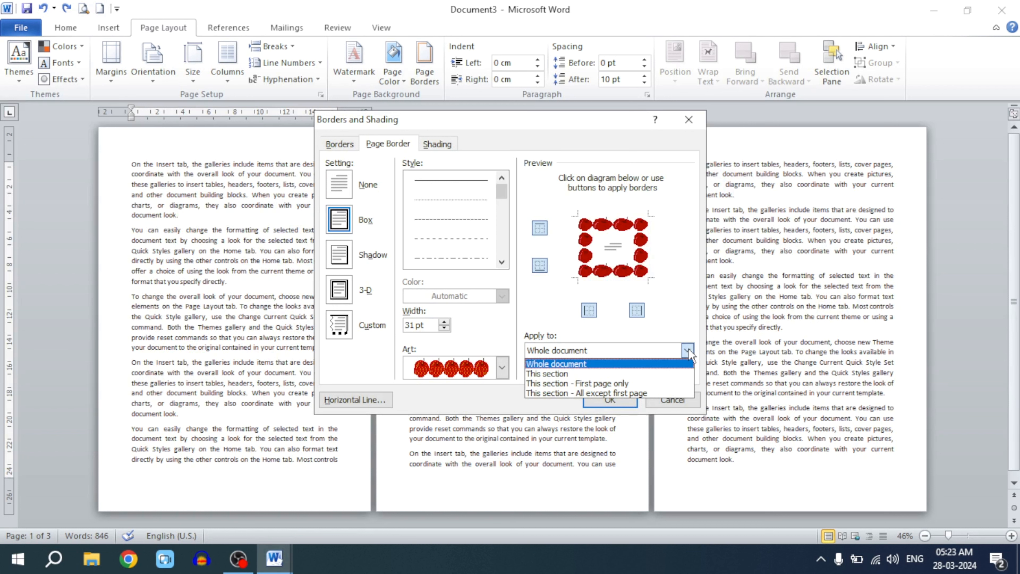
click(556, 375)
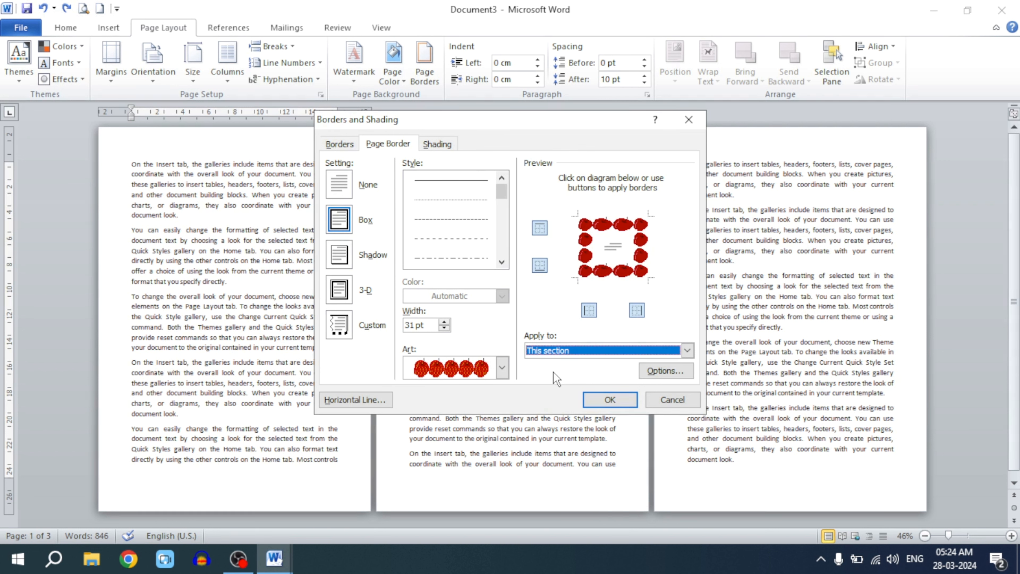
click(609, 400)
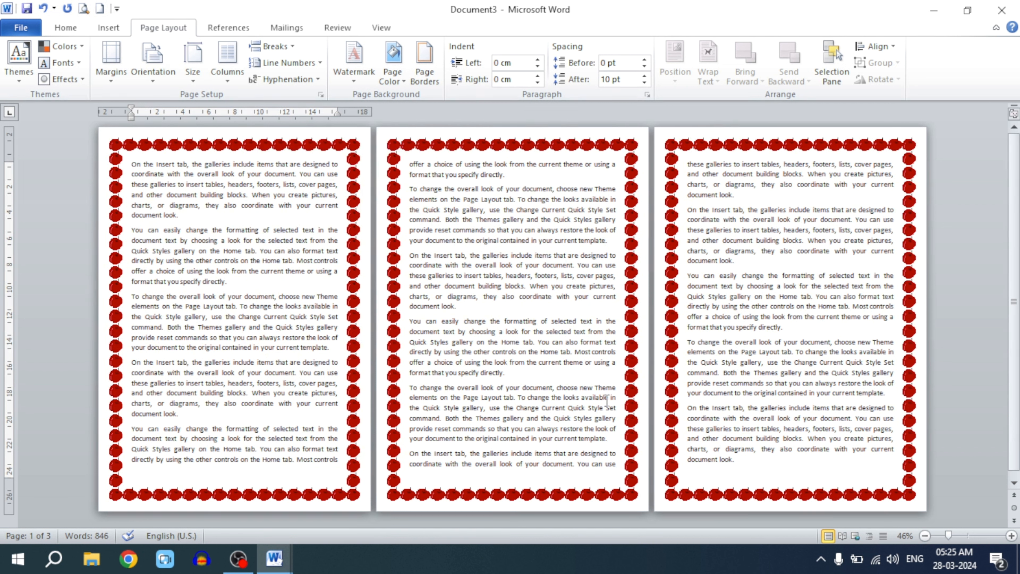
Undo the apple art page border.
click(606, 401)
key(ctrl+z)
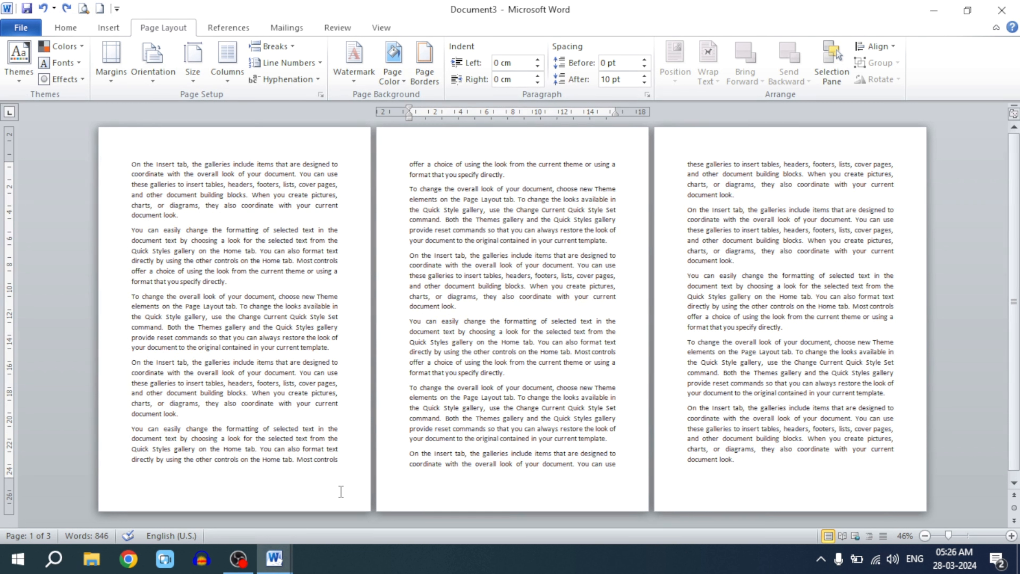
Insert Next Page section breaks at the end of the text on the first and second pages.
click(129, 161)
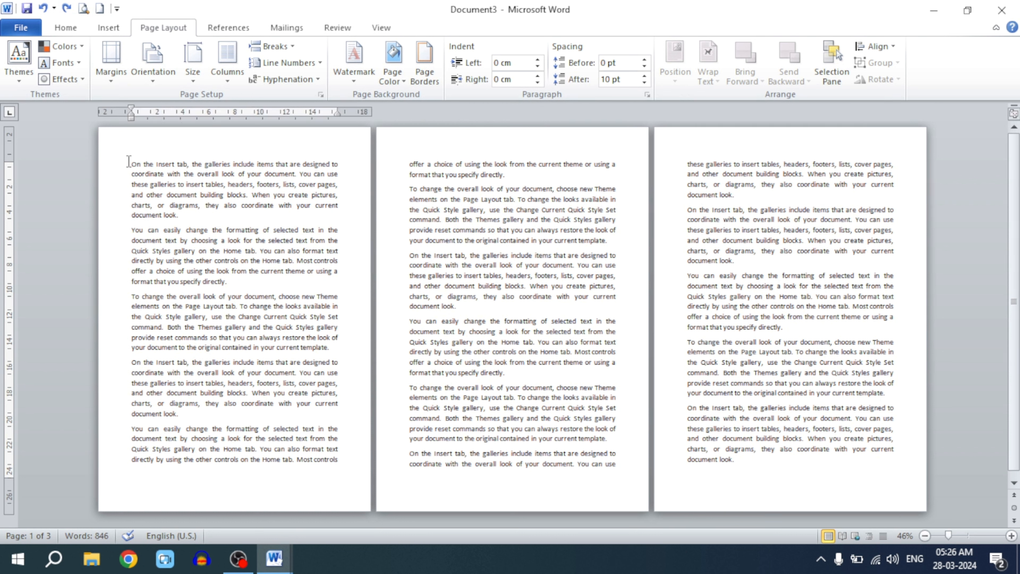
click(340, 464)
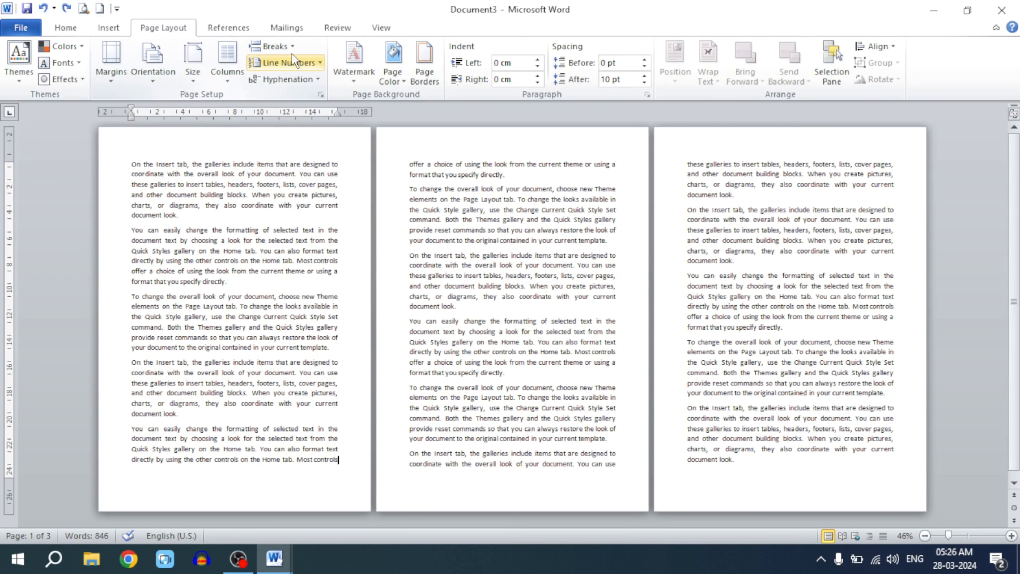
click(285, 47)
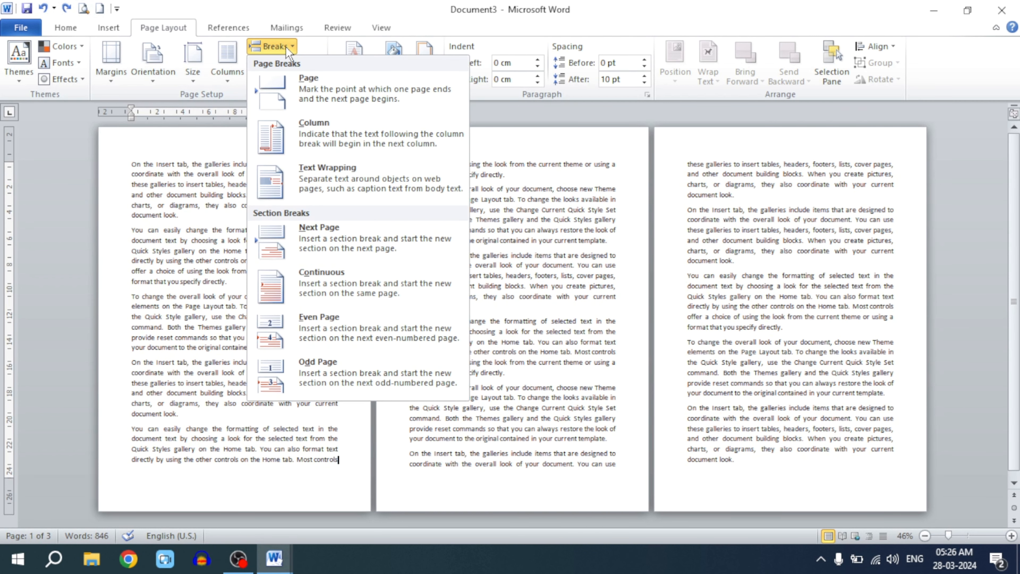
click(337, 239)
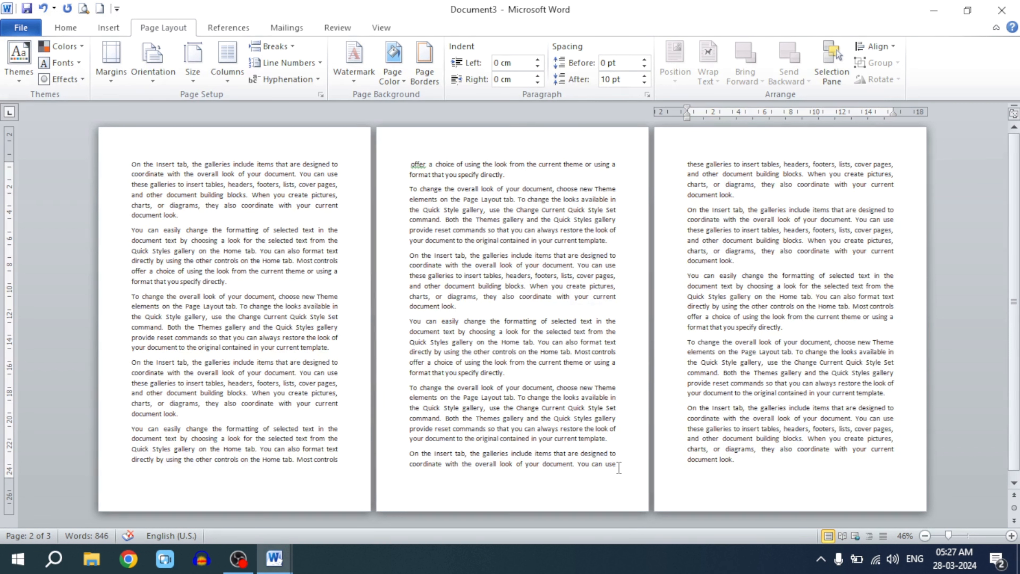
click(290, 49)
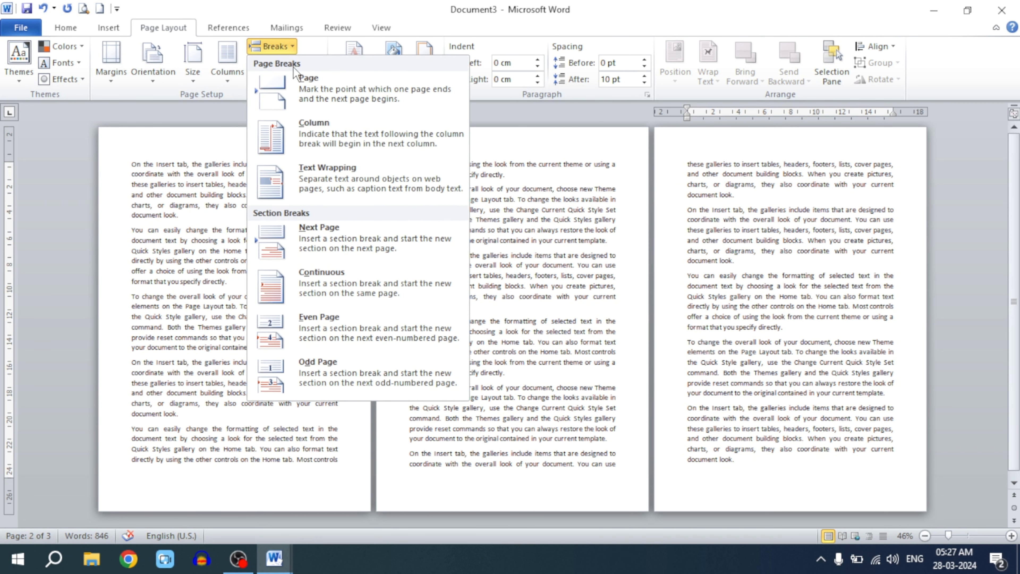
click(348, 239)
Apply the red apple art page border to the first page's section only, using the This section scope.
click(129, 157)
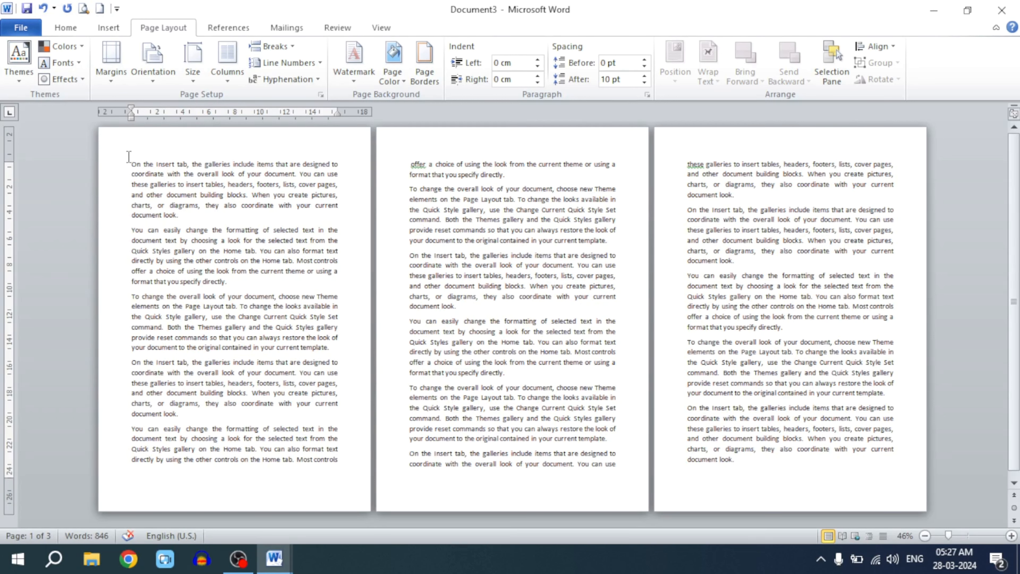
click(428, 72)
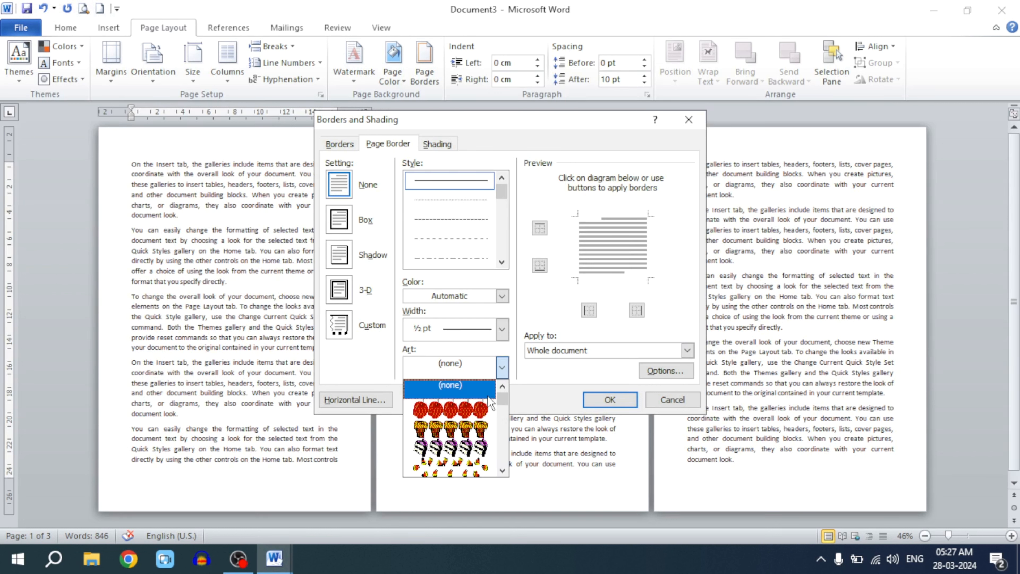
click(453, 409)
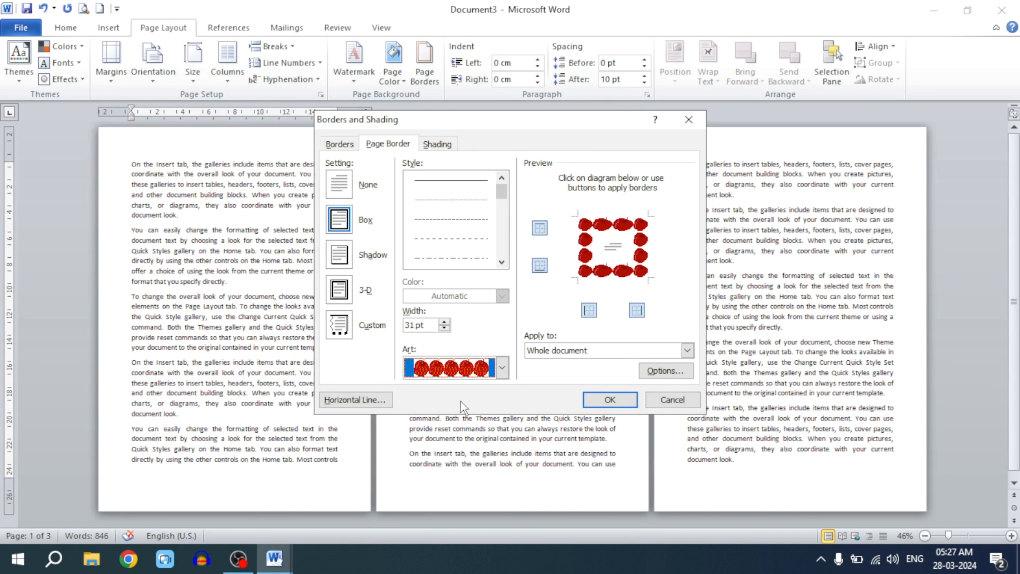
click(688, 352)
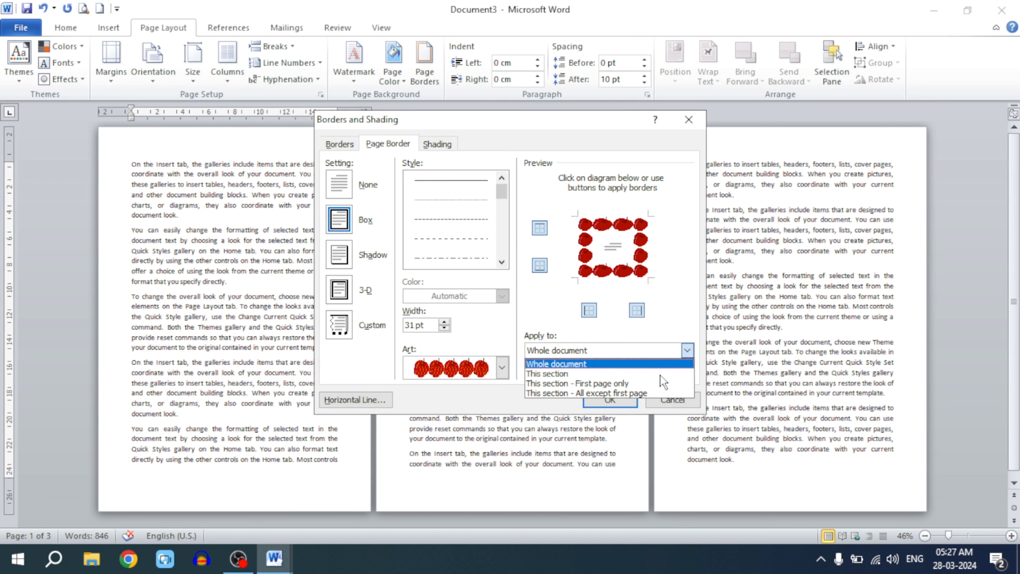
click(553, 376)
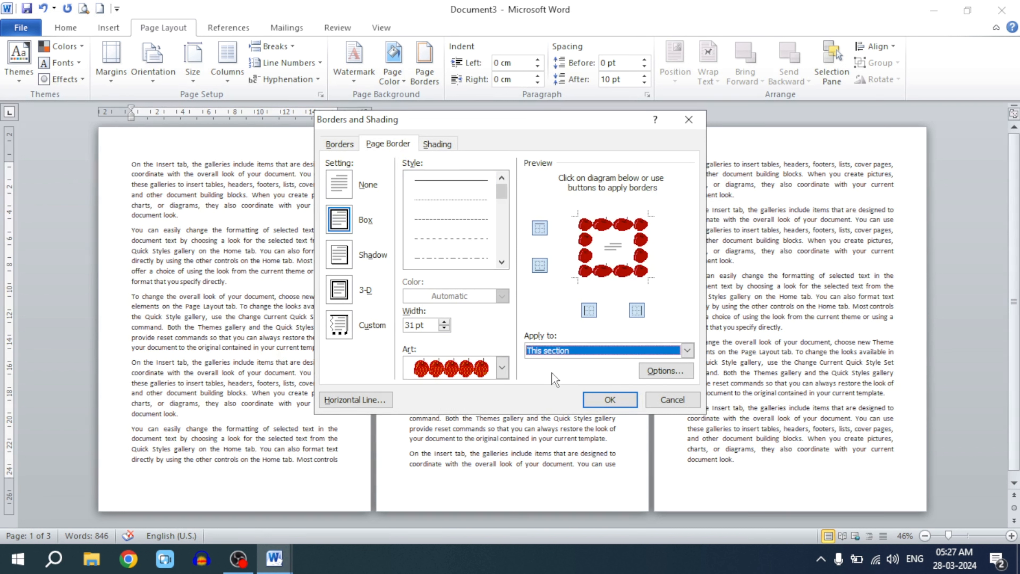
click(610, 400)
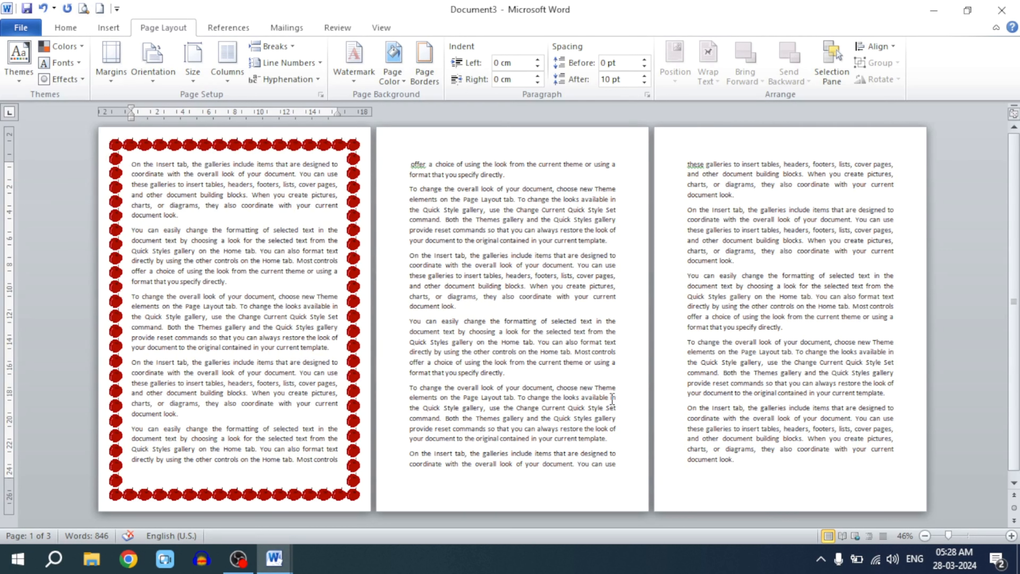
Apply the green tree art page border to the second page's section only, using the This section scope.
click(411, 164)
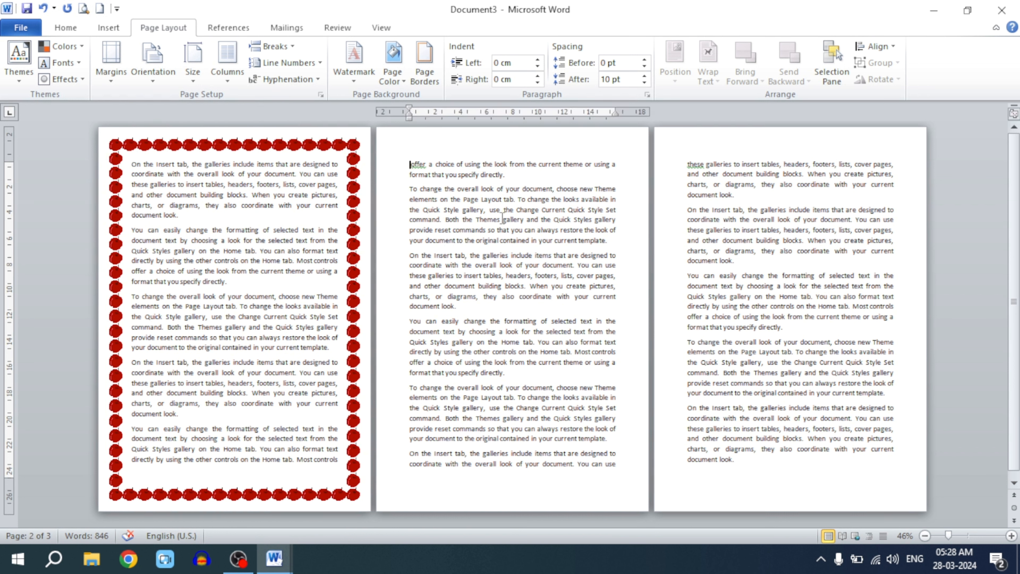
click(427, 68)
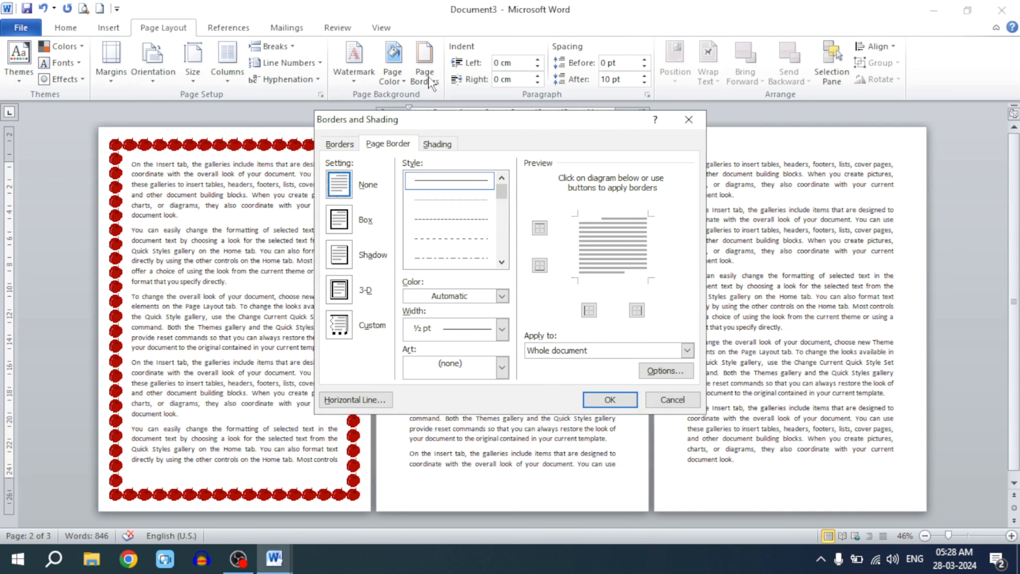
click(502, 367)
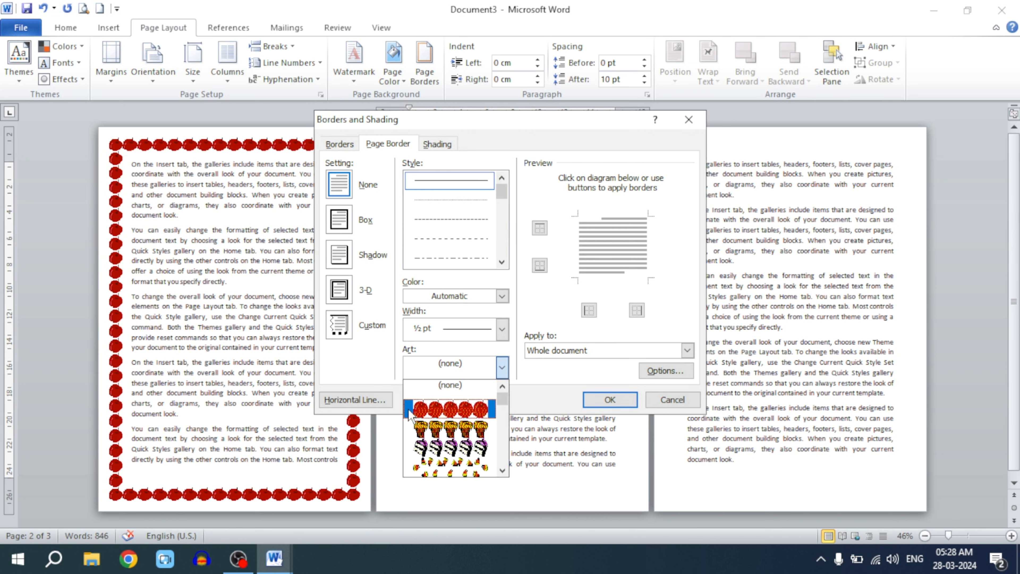
click(451, 414)
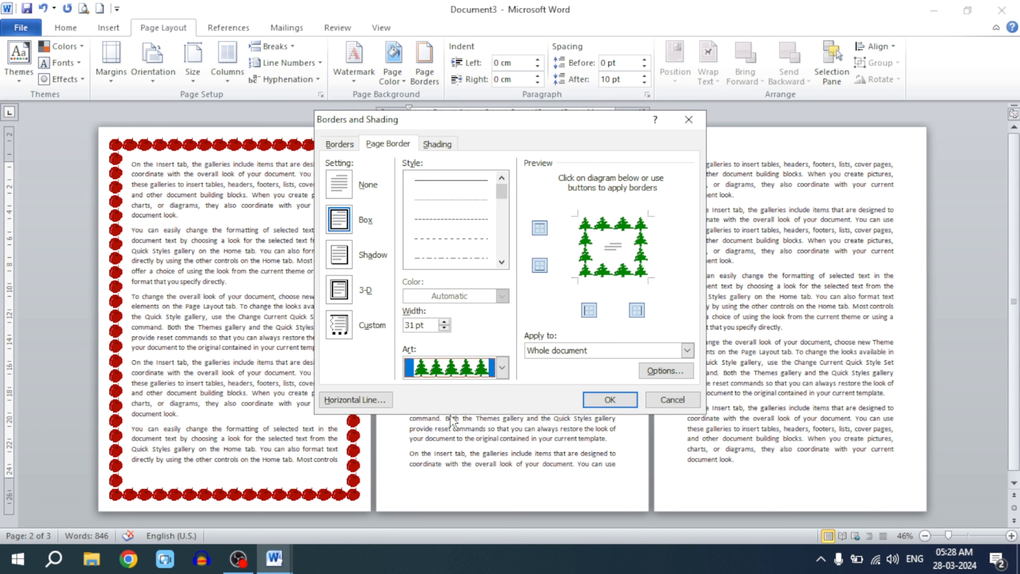
click(688, 351)
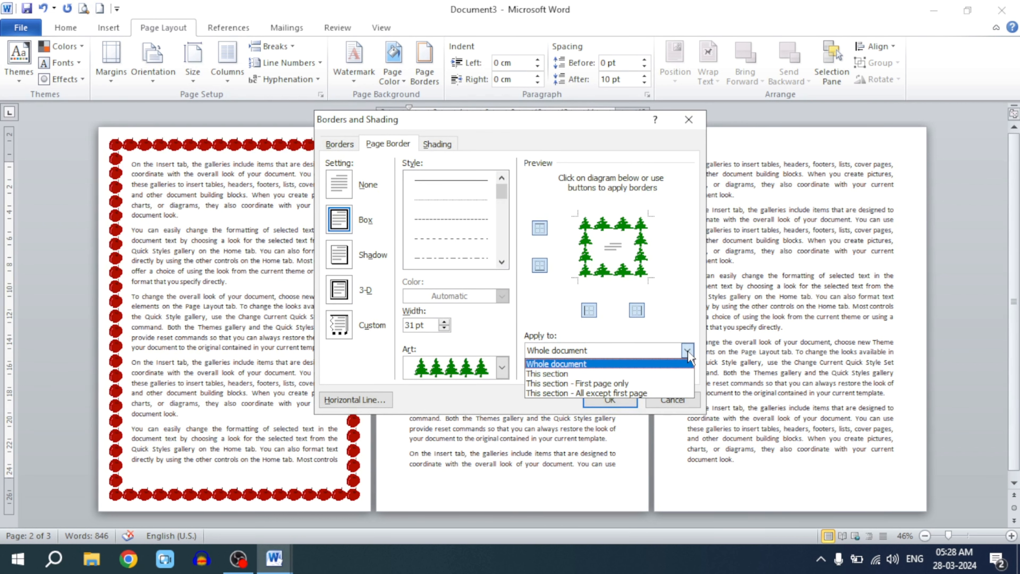
click(564, 373)
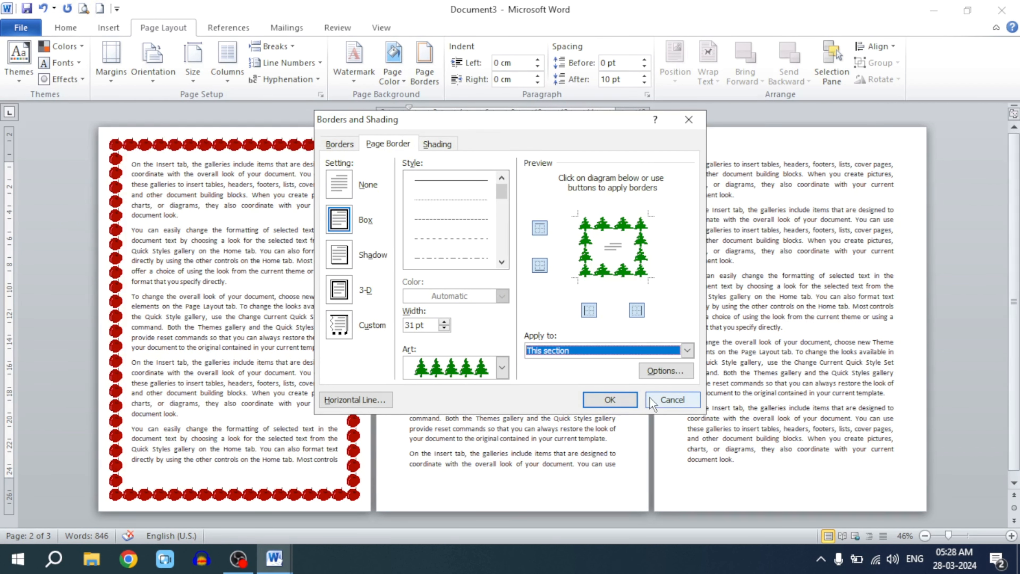
click(610, 400)
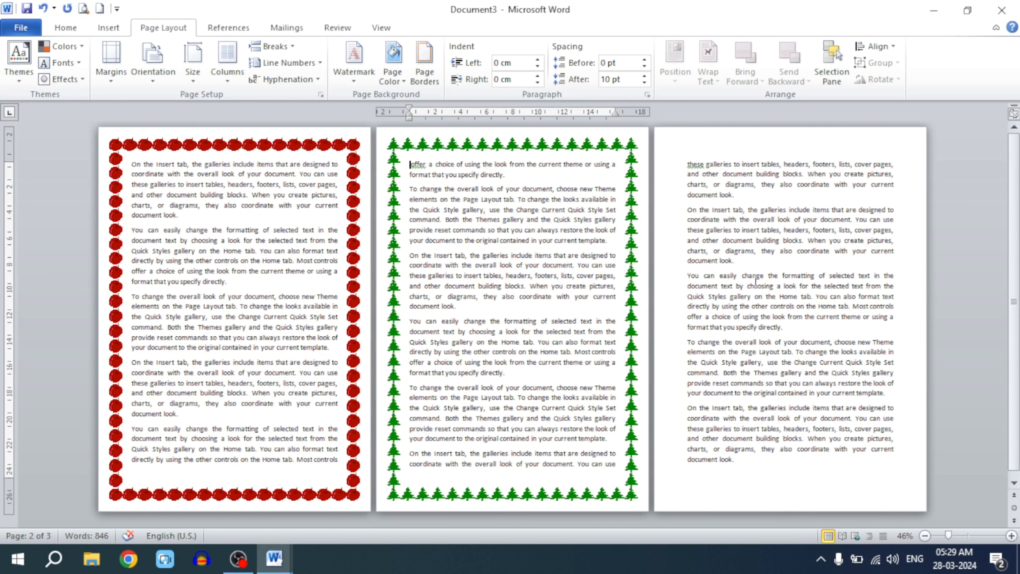
Apply the orange muffin art page border to the third page's section only, using the This section scope.
click(687, 164)
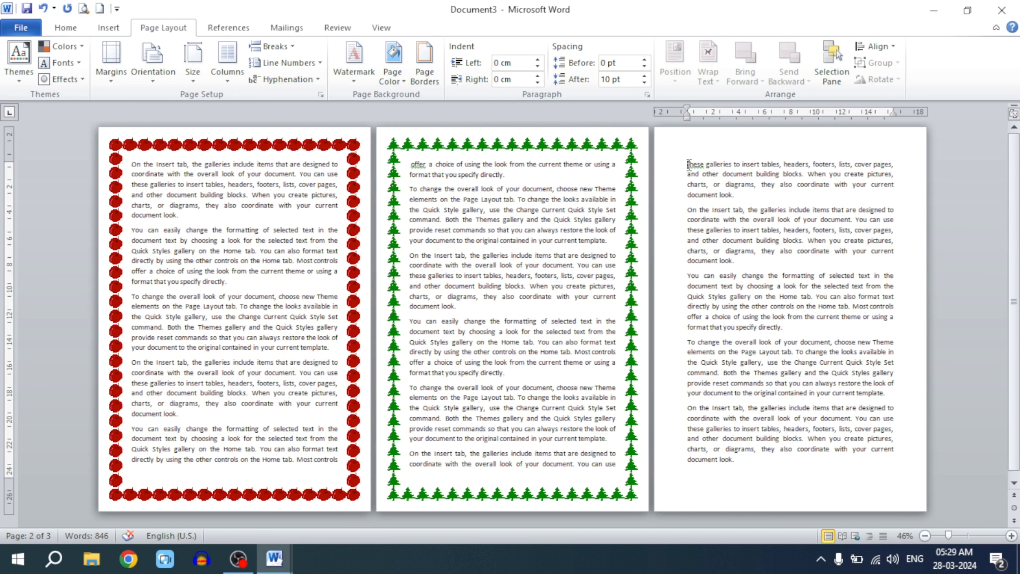
click(428, 72)
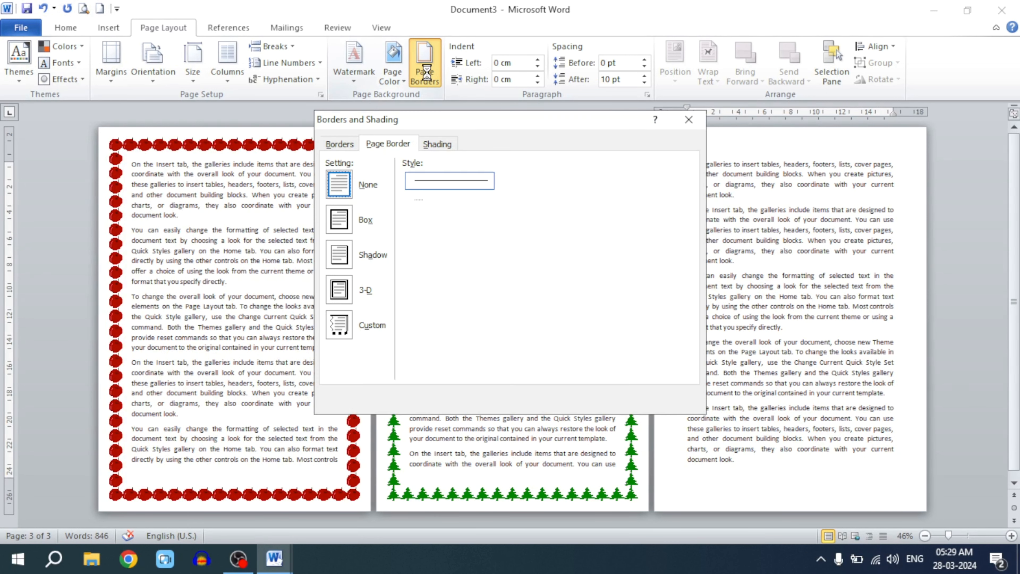
click(502, 367)
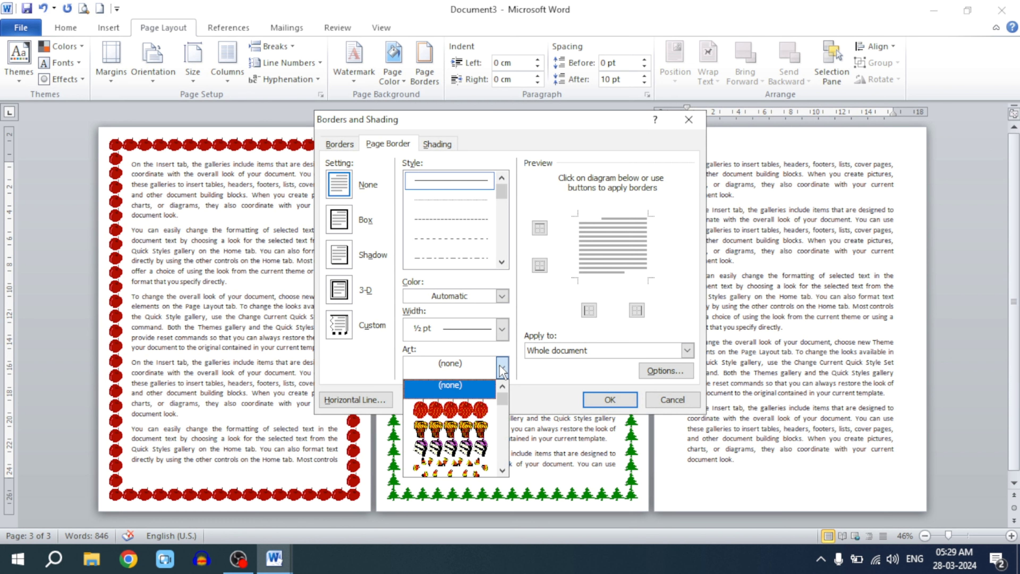
click(477, 431)
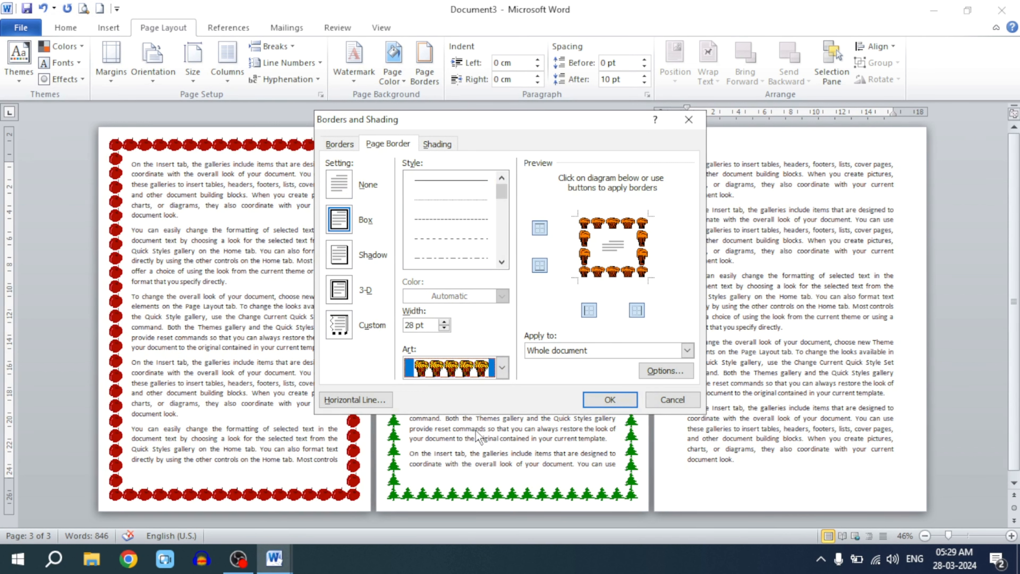
click(686, 351)
click(554, 374)
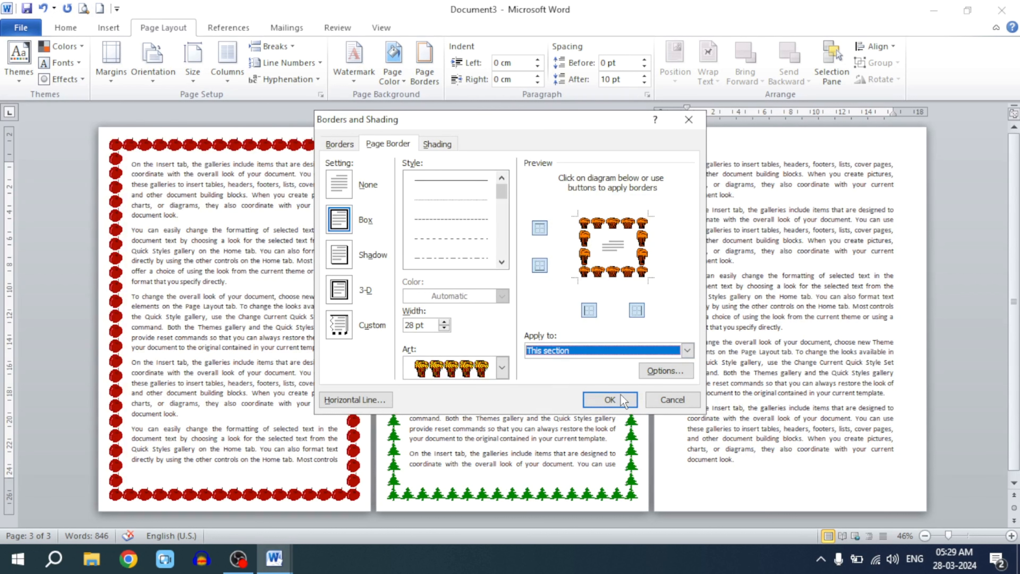
click(609, 400)
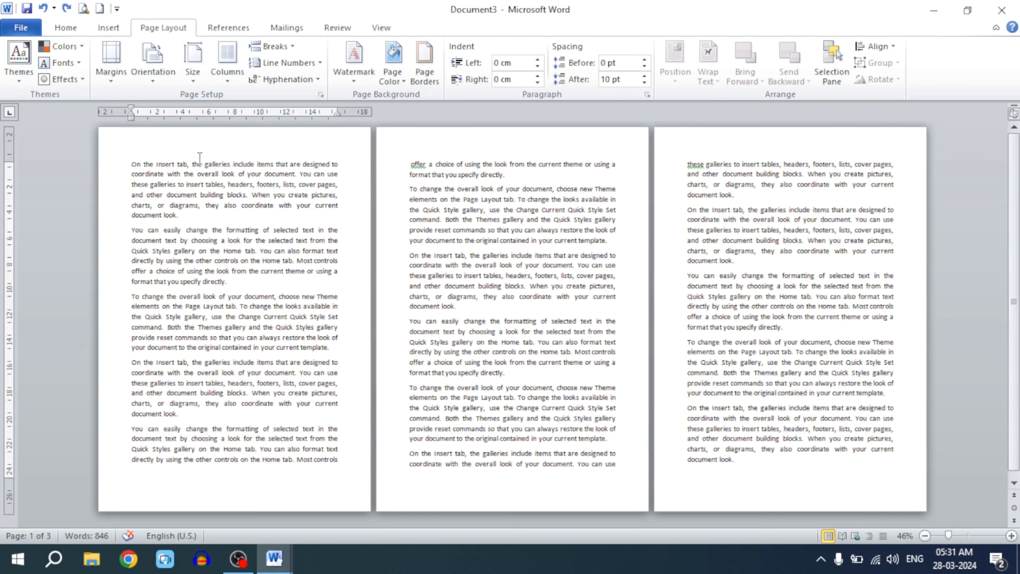
Apply the red apple art page border with the scope set to Whole document.
click(420, 73)
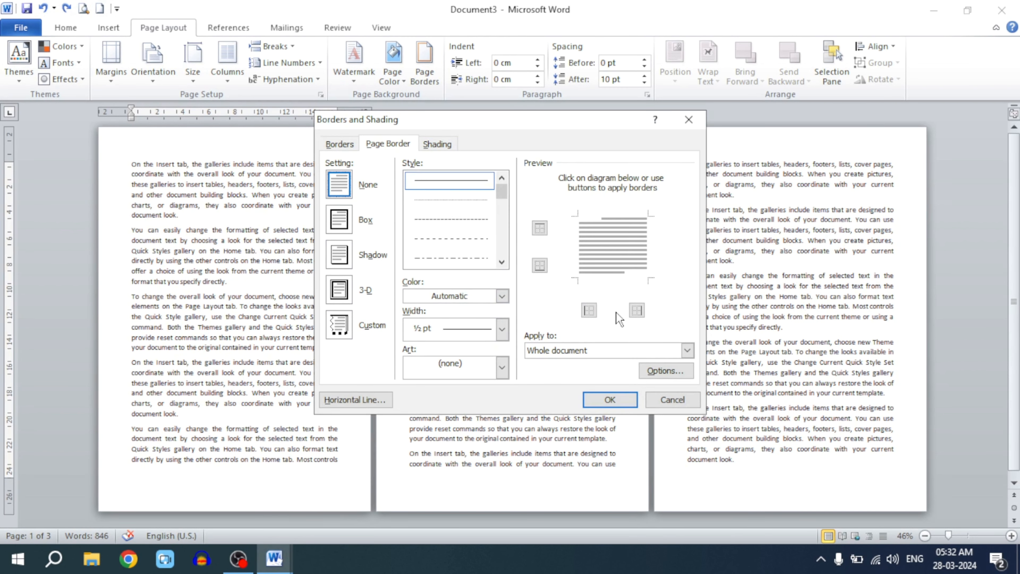
click(503, 367)
click(503, 370)
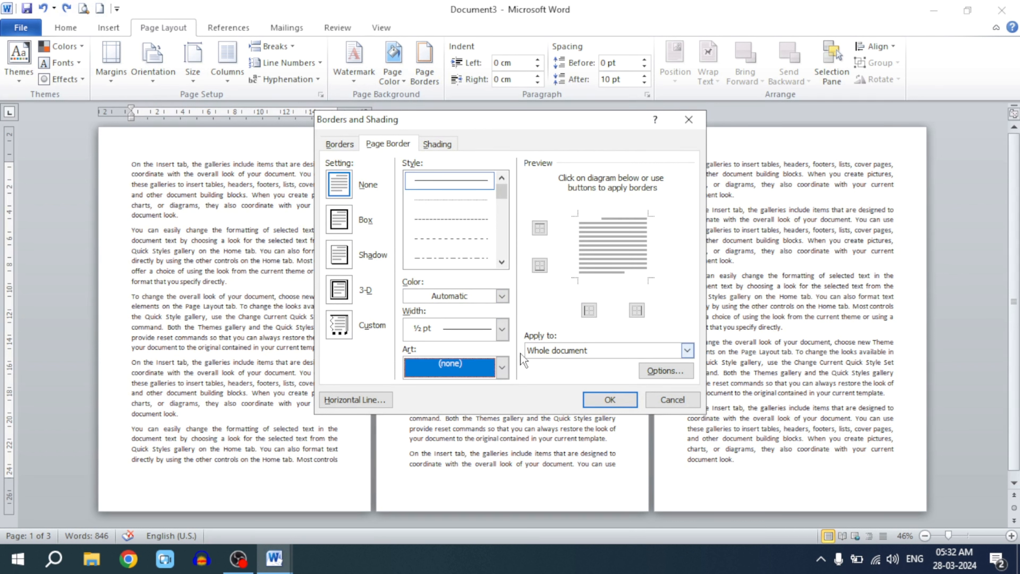
click(503, 367)
click(463, 408)
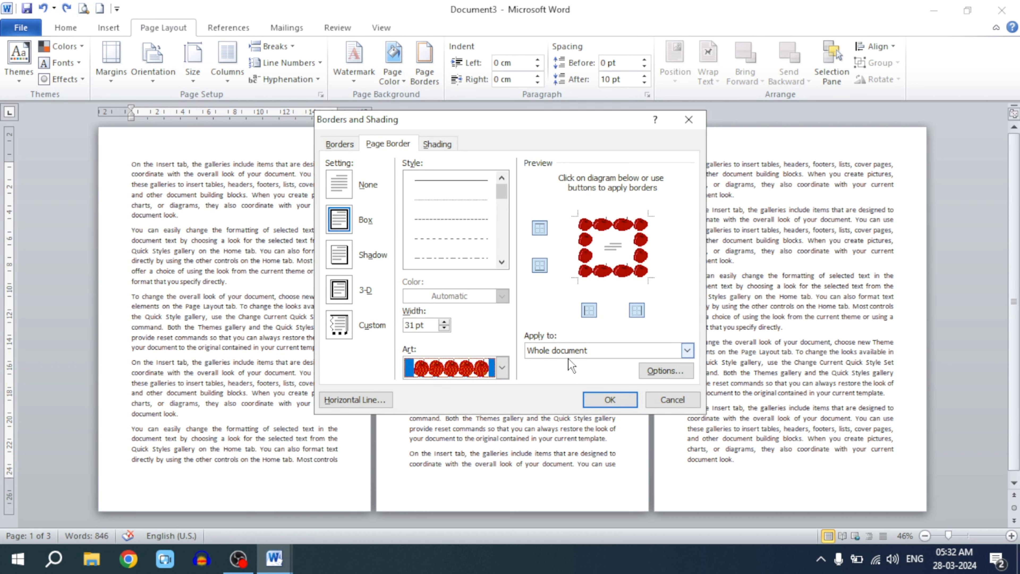
click(610, 402)
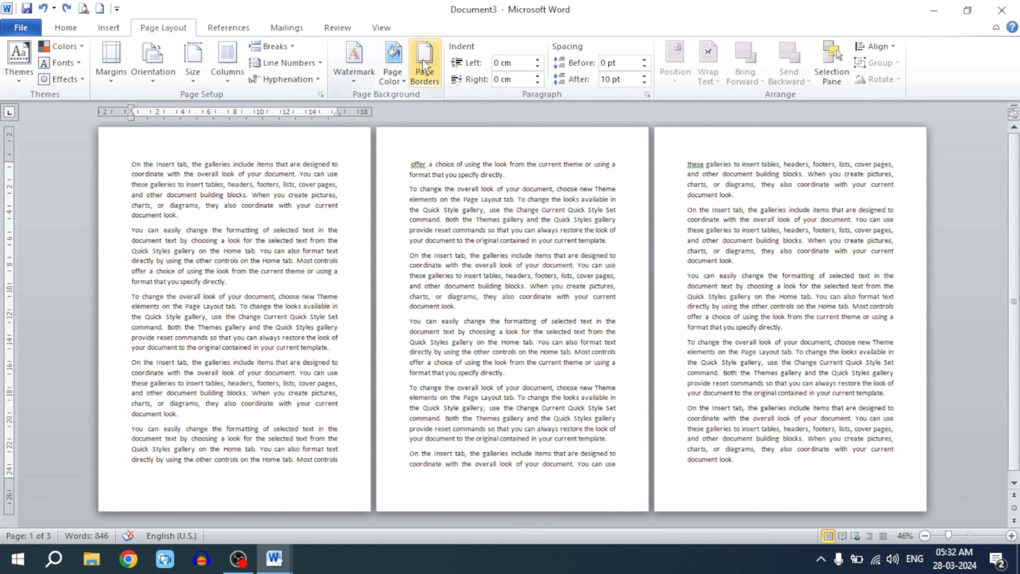
Apply the red apple art page border to the first page's section using the This section scope, and undo it.
click(424, 65)
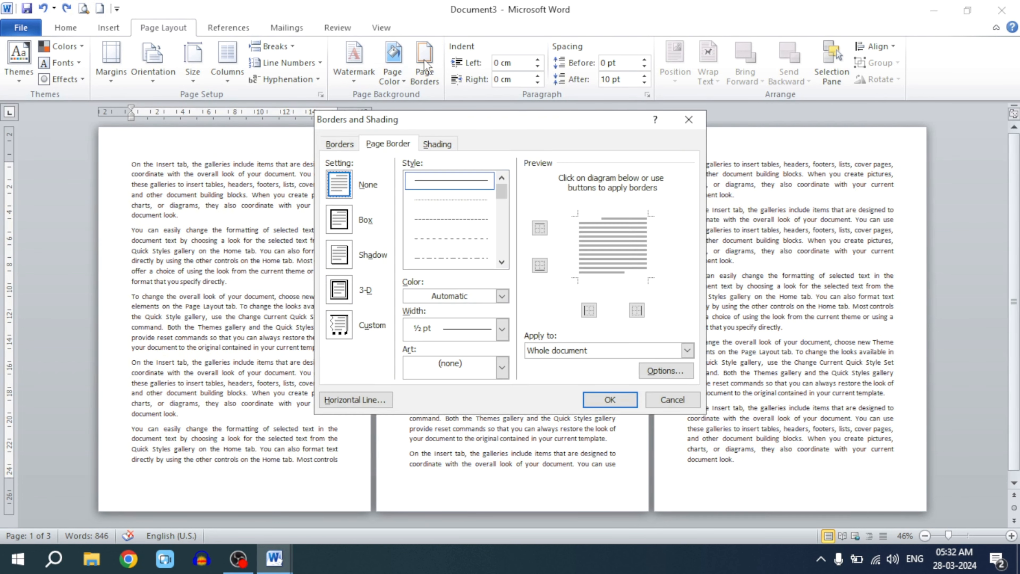
click(687, 351)
click(581, 372)
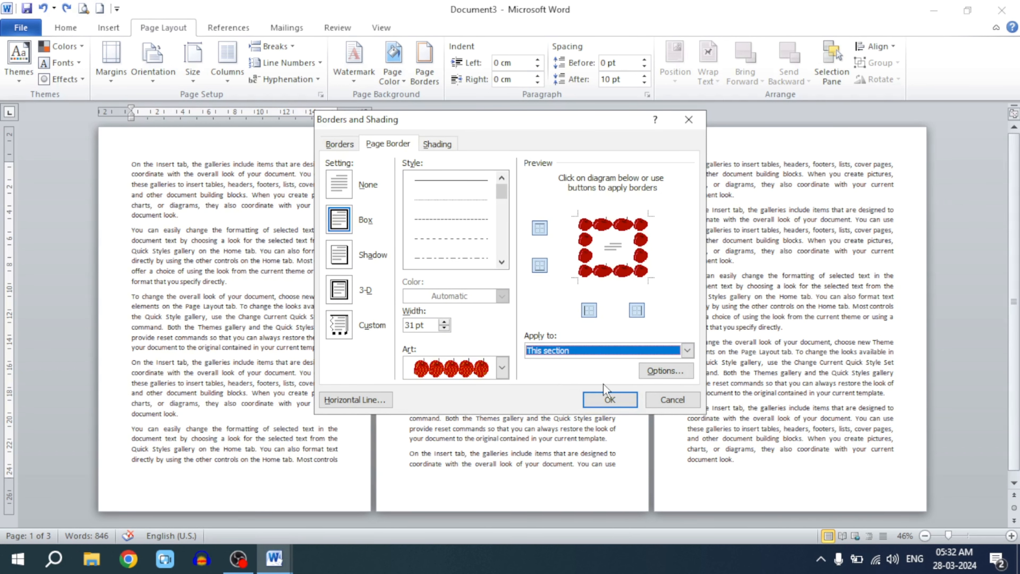
click(609, 402)
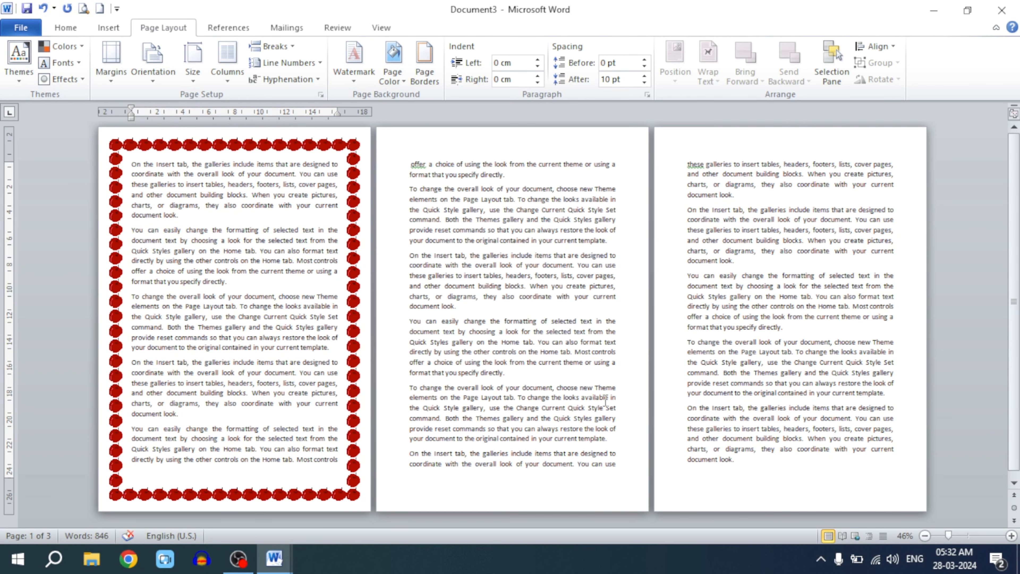
key(ctrl+z)
Apply the red apple art page border with the scope This section - First page only, and undo it.
click(426, 66)
click(502, 368)
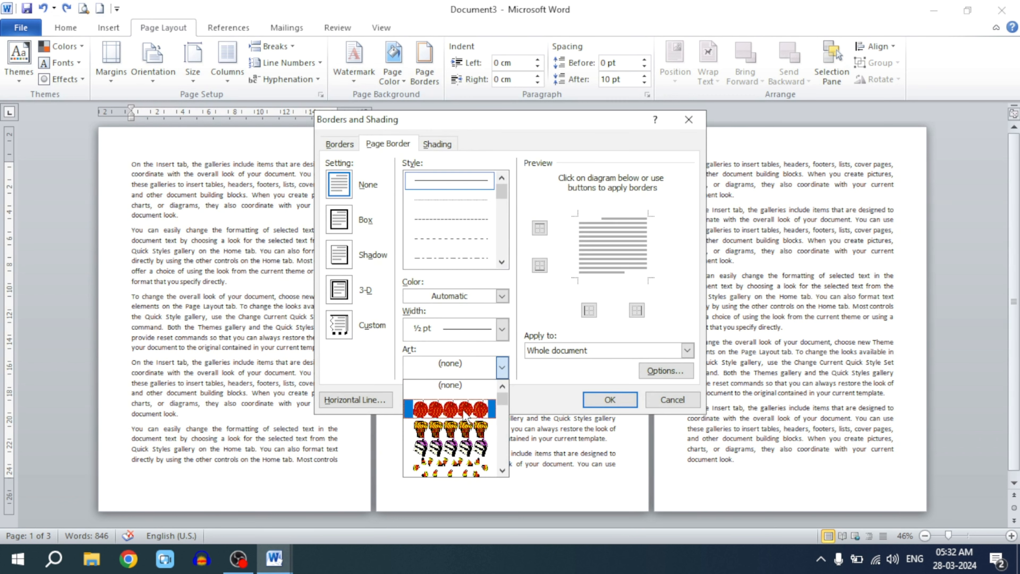
click(464, 414)
click(687, 350)
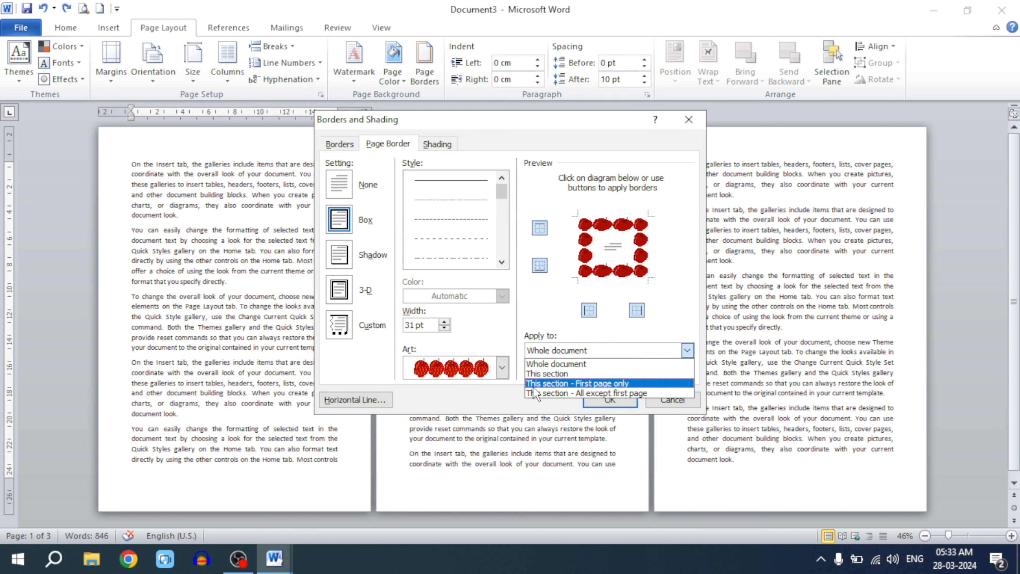
click(595, 384)
click(608, 400)
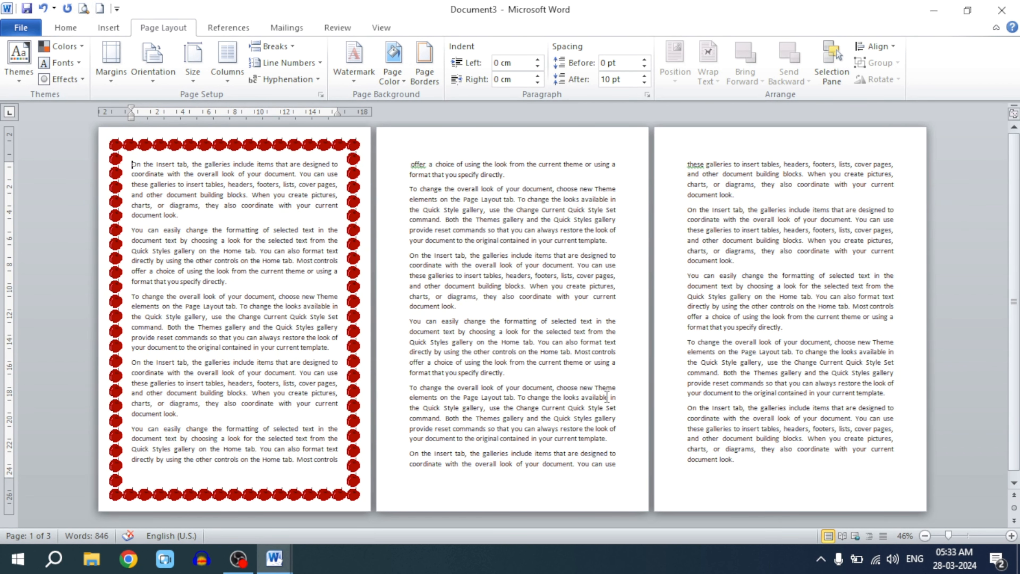
key(ctrl+z)
Apply the red apple art page border with the scope This section - All except first page.
click(424, 62)
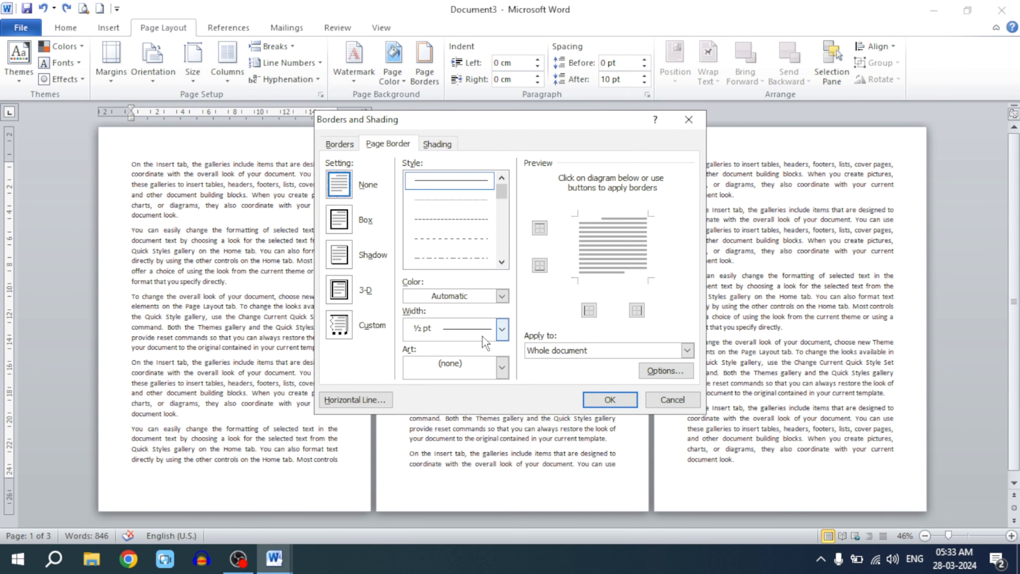
click(502, 367)
click(454, 411)
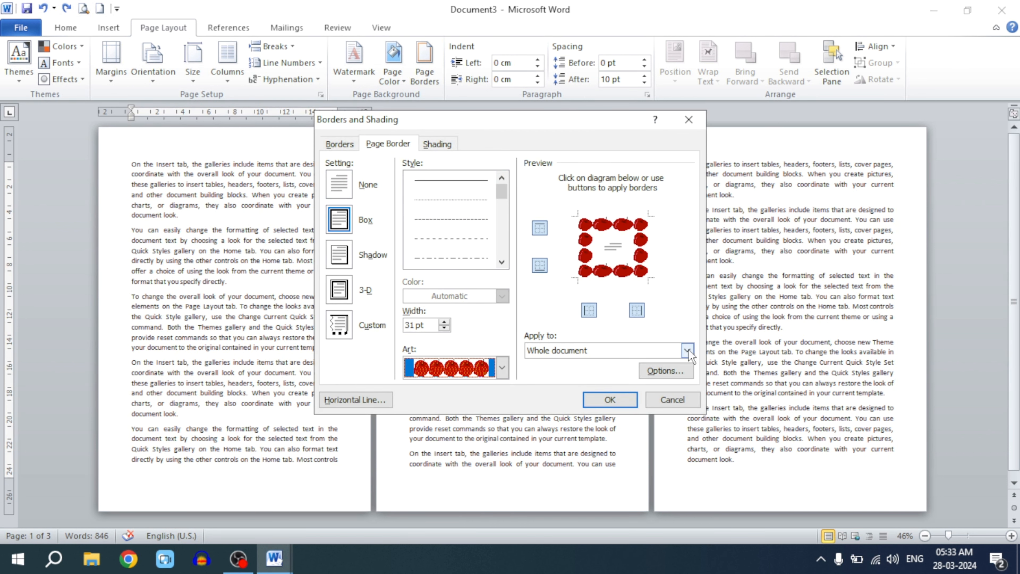
click(679, 351)
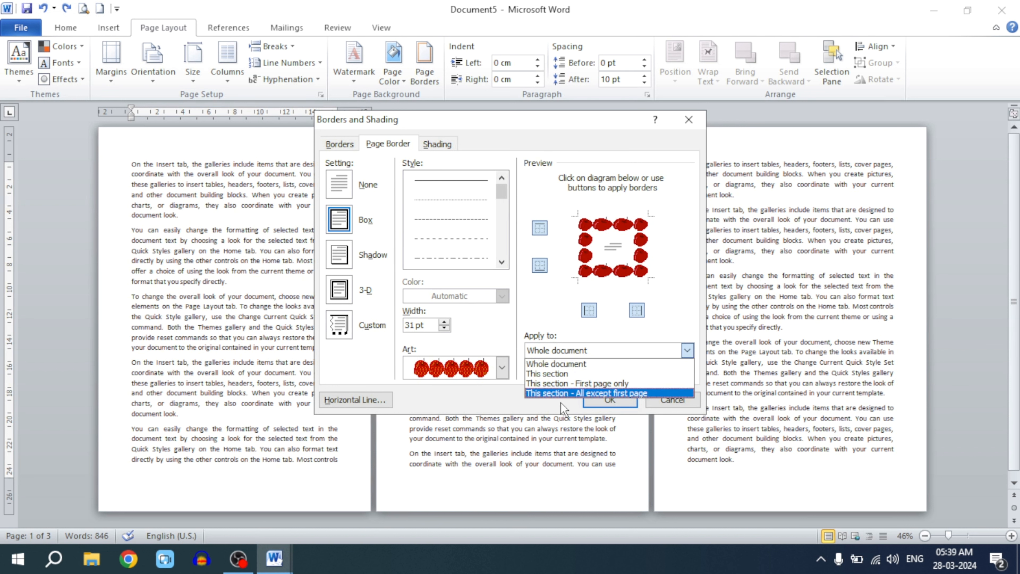
click(549, 394)
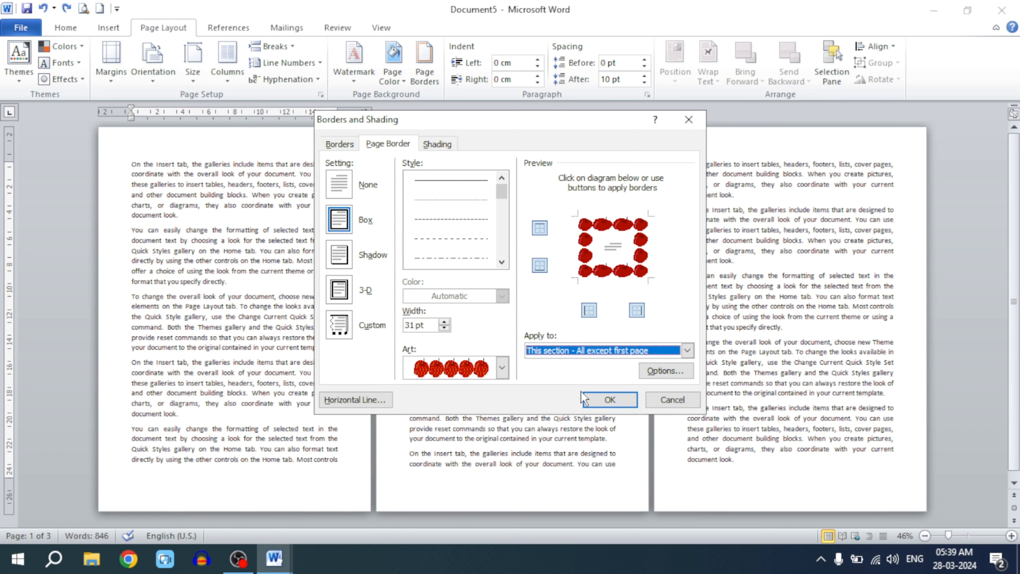
click(607, 402)
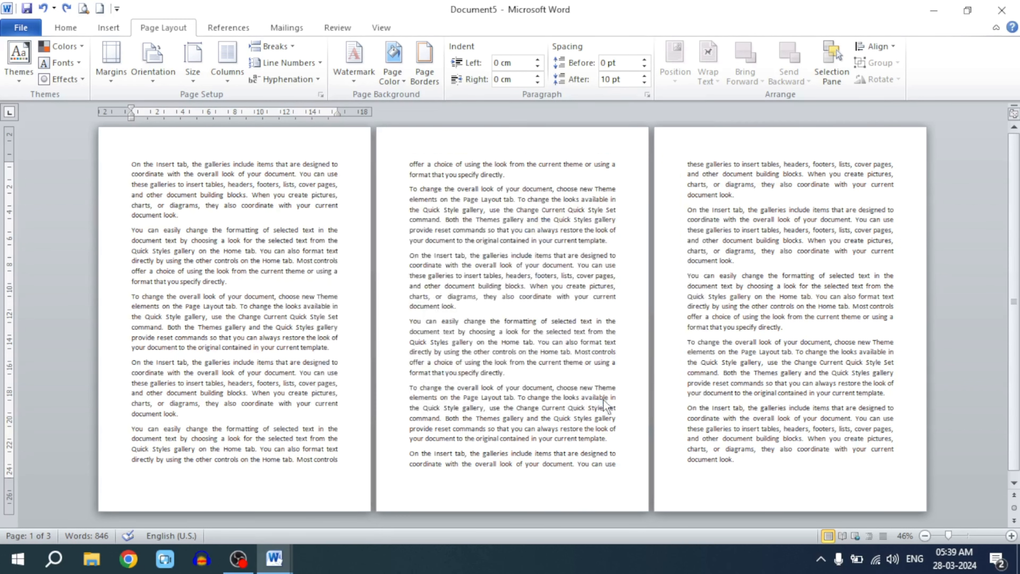